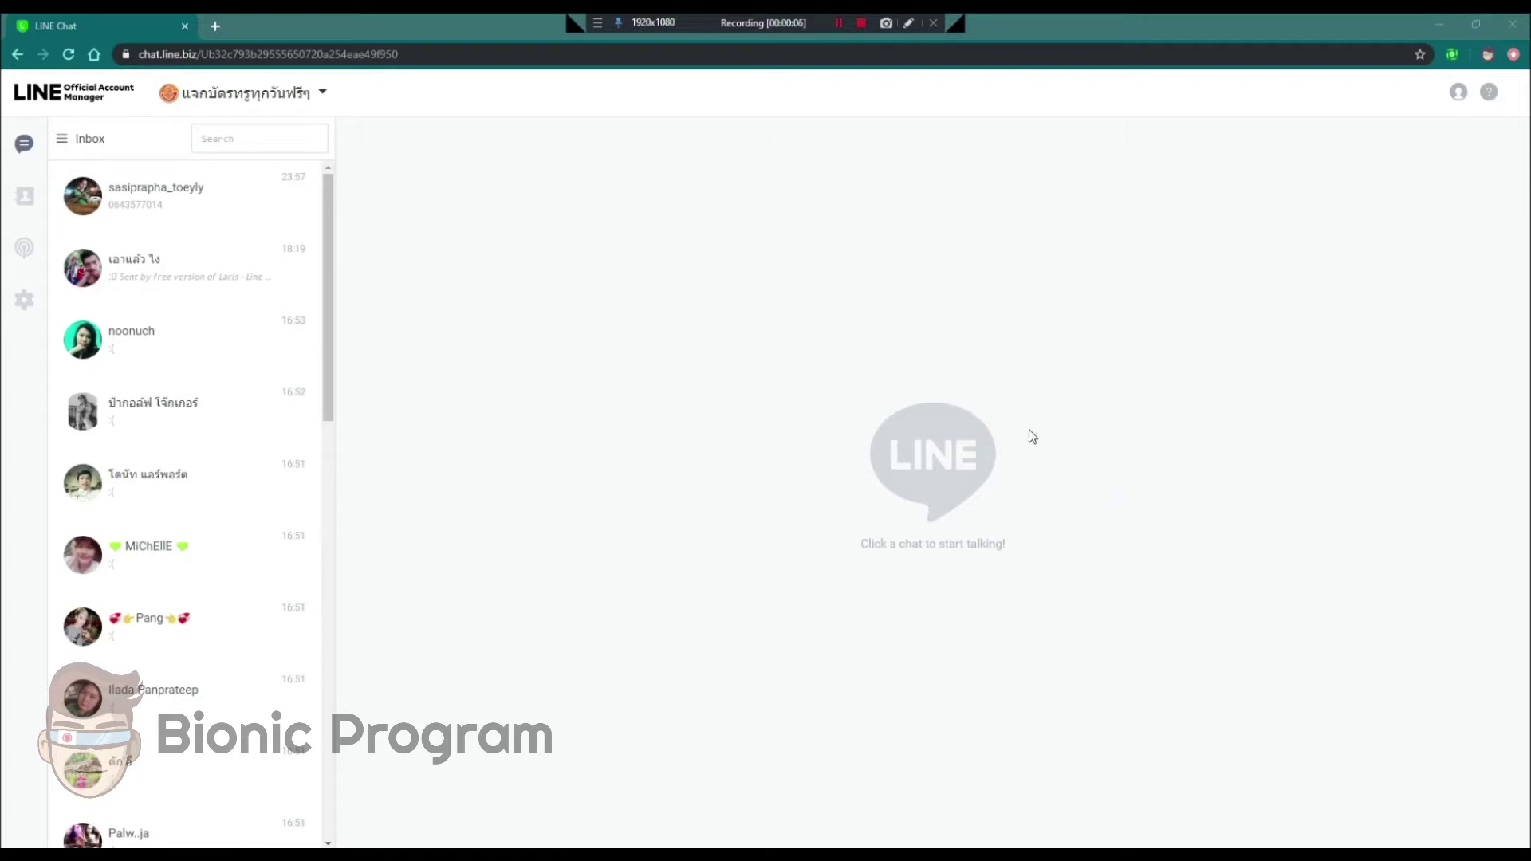
Step: Open the Laris extension and set the broadcast recipients to Selected tags
click(1452, 55)
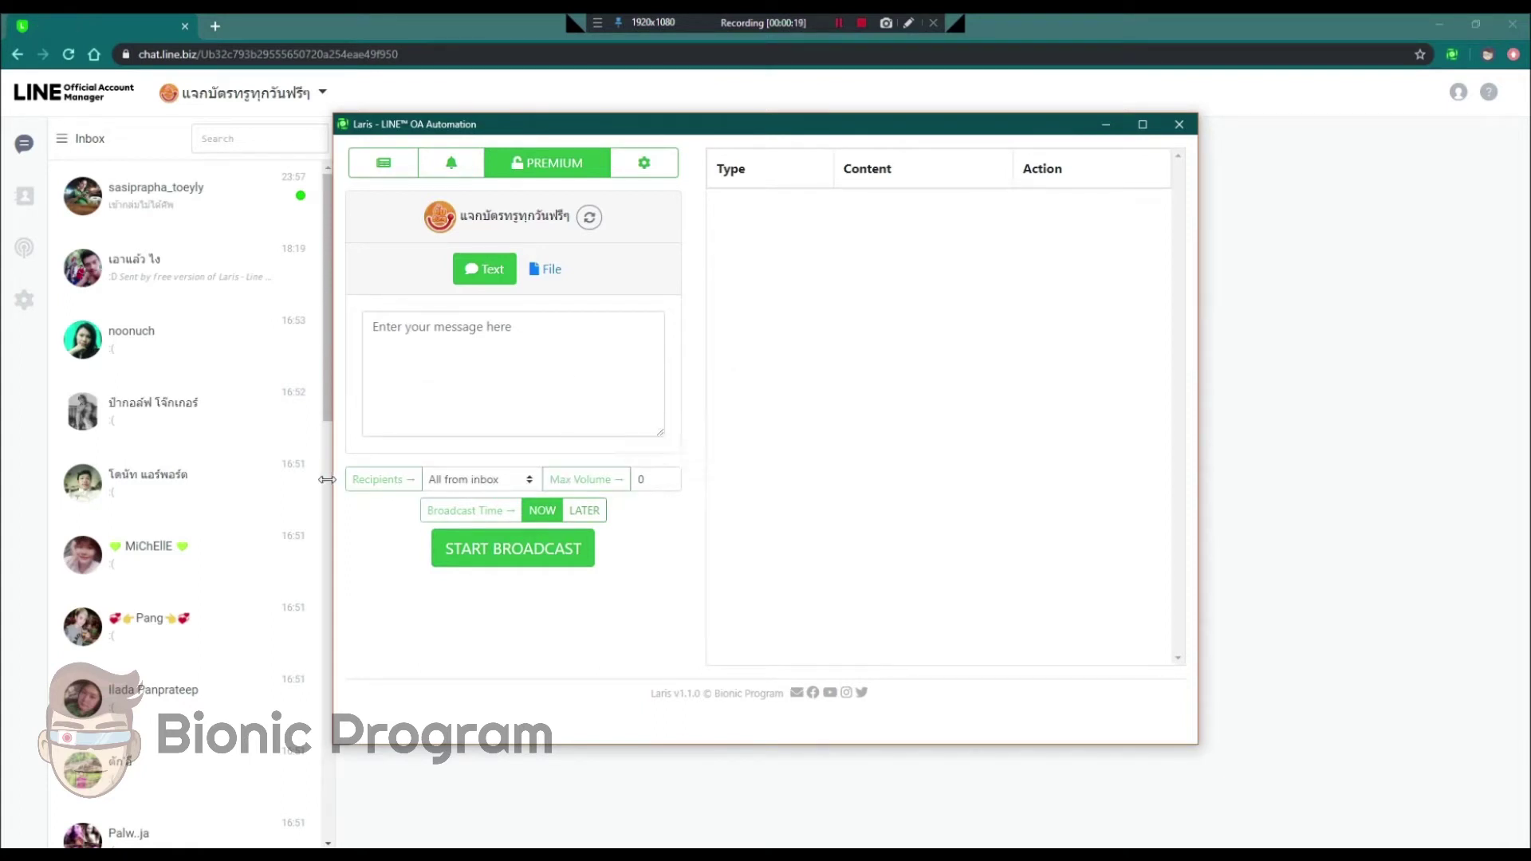
click(457, 482)
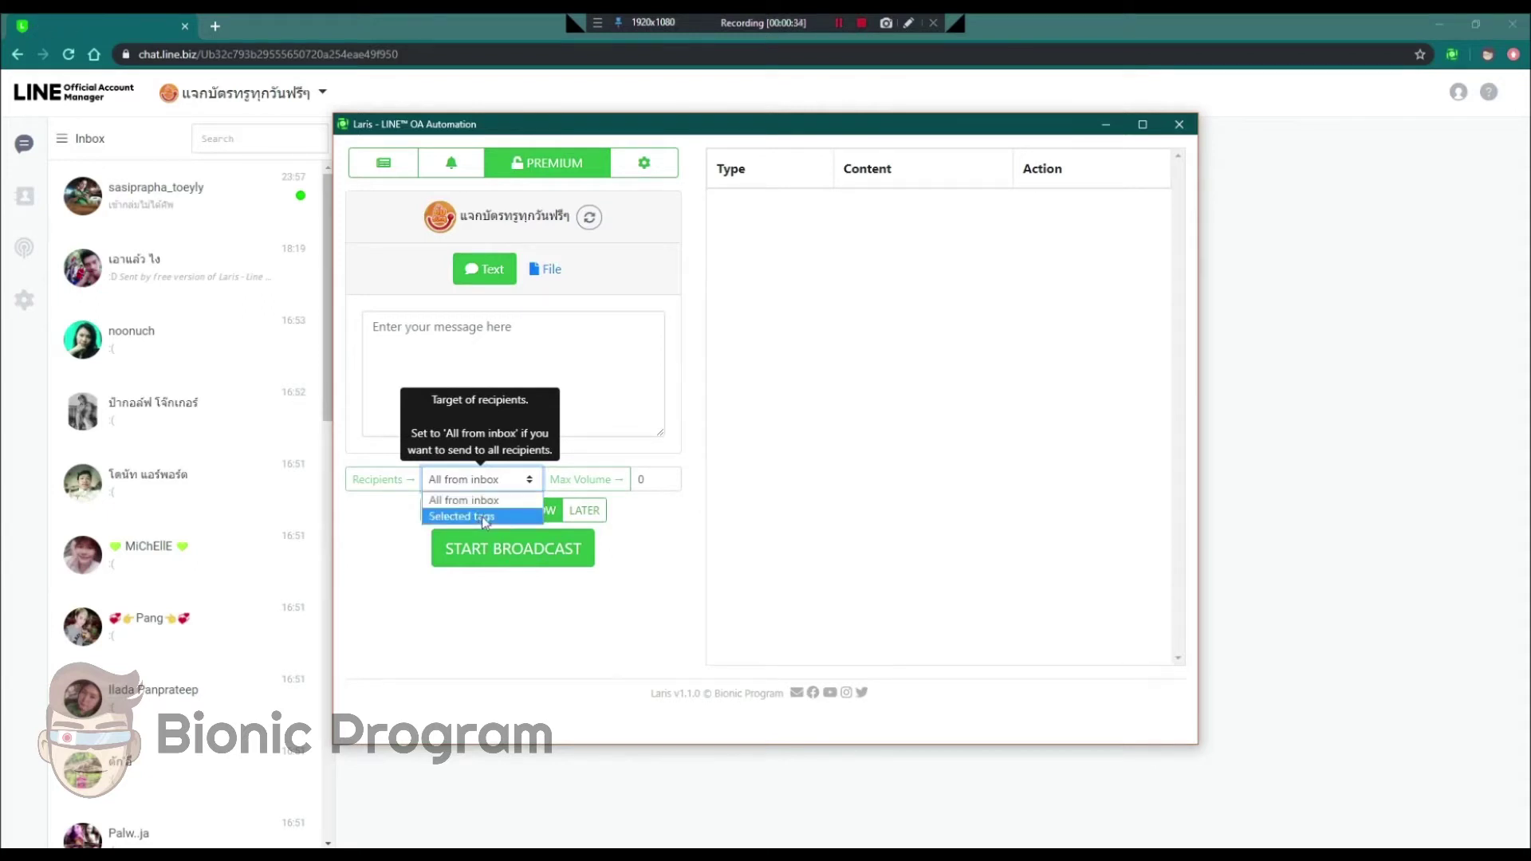
click(674, 525)
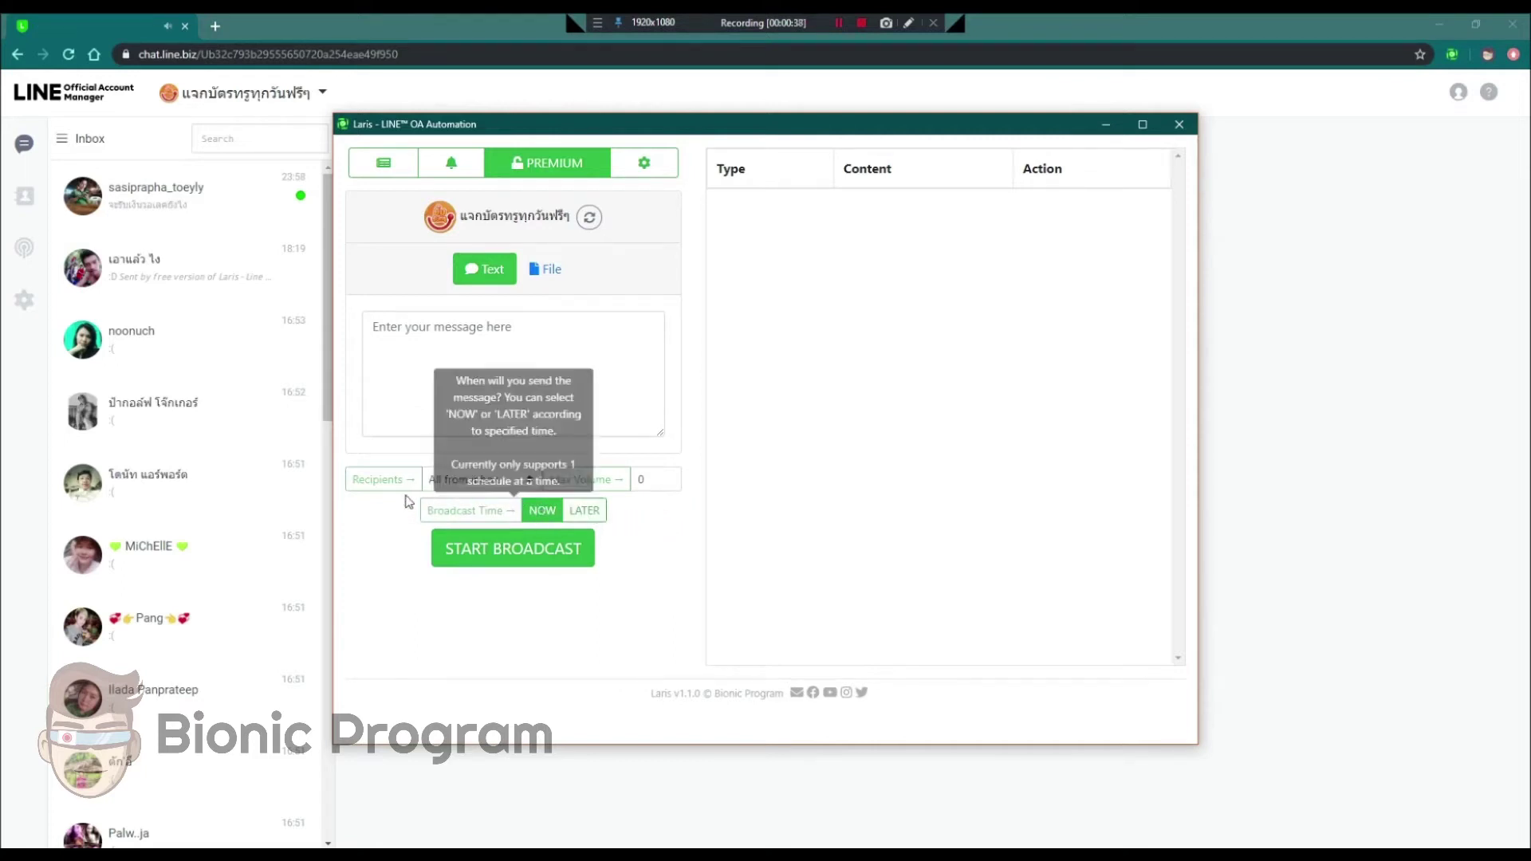
click(492, 486)
click(489, 481)
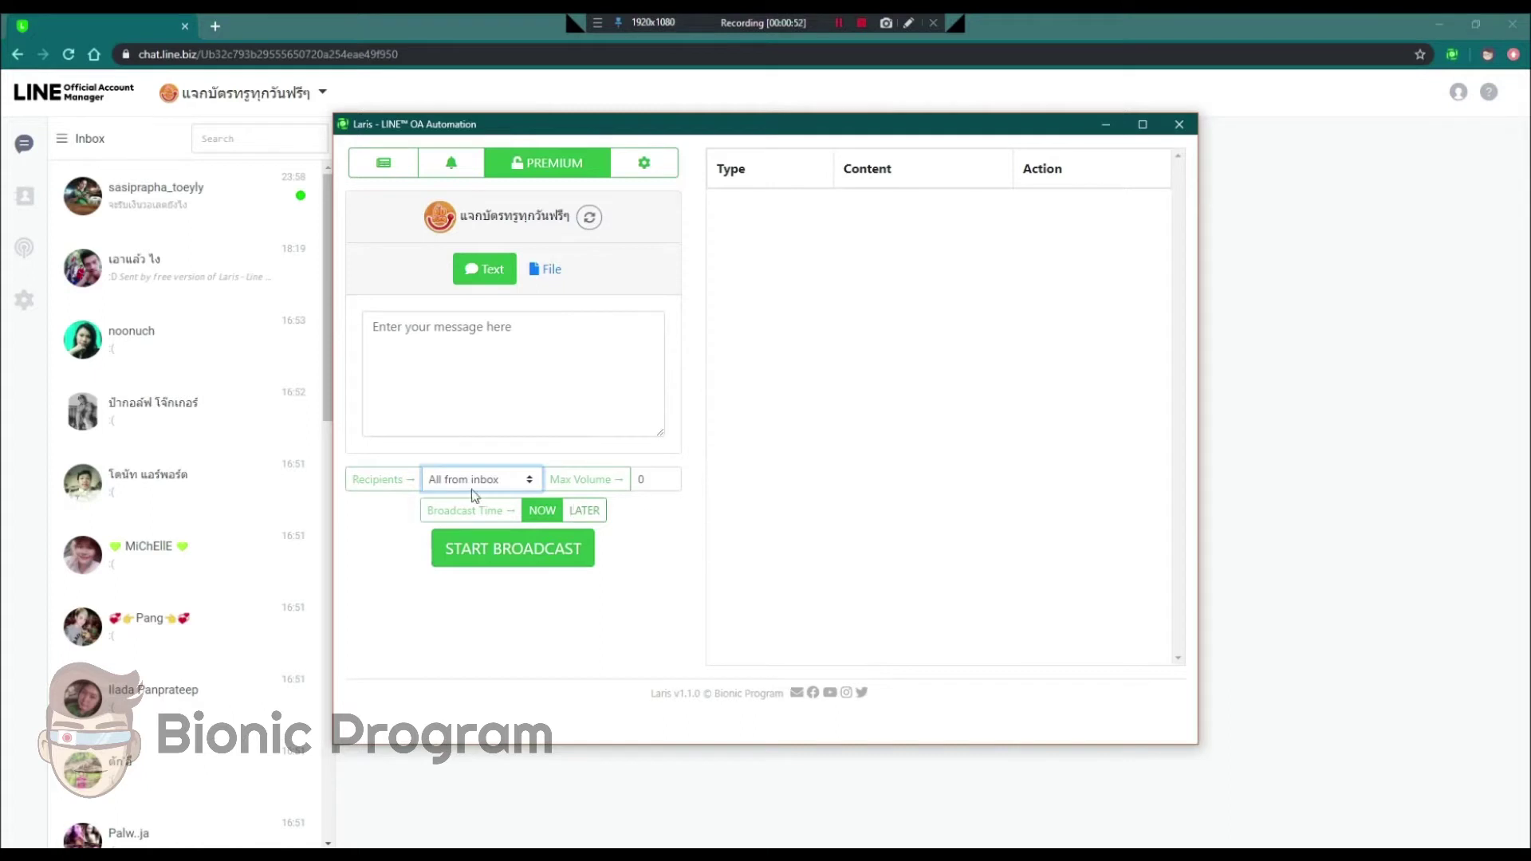
click(435, 481)
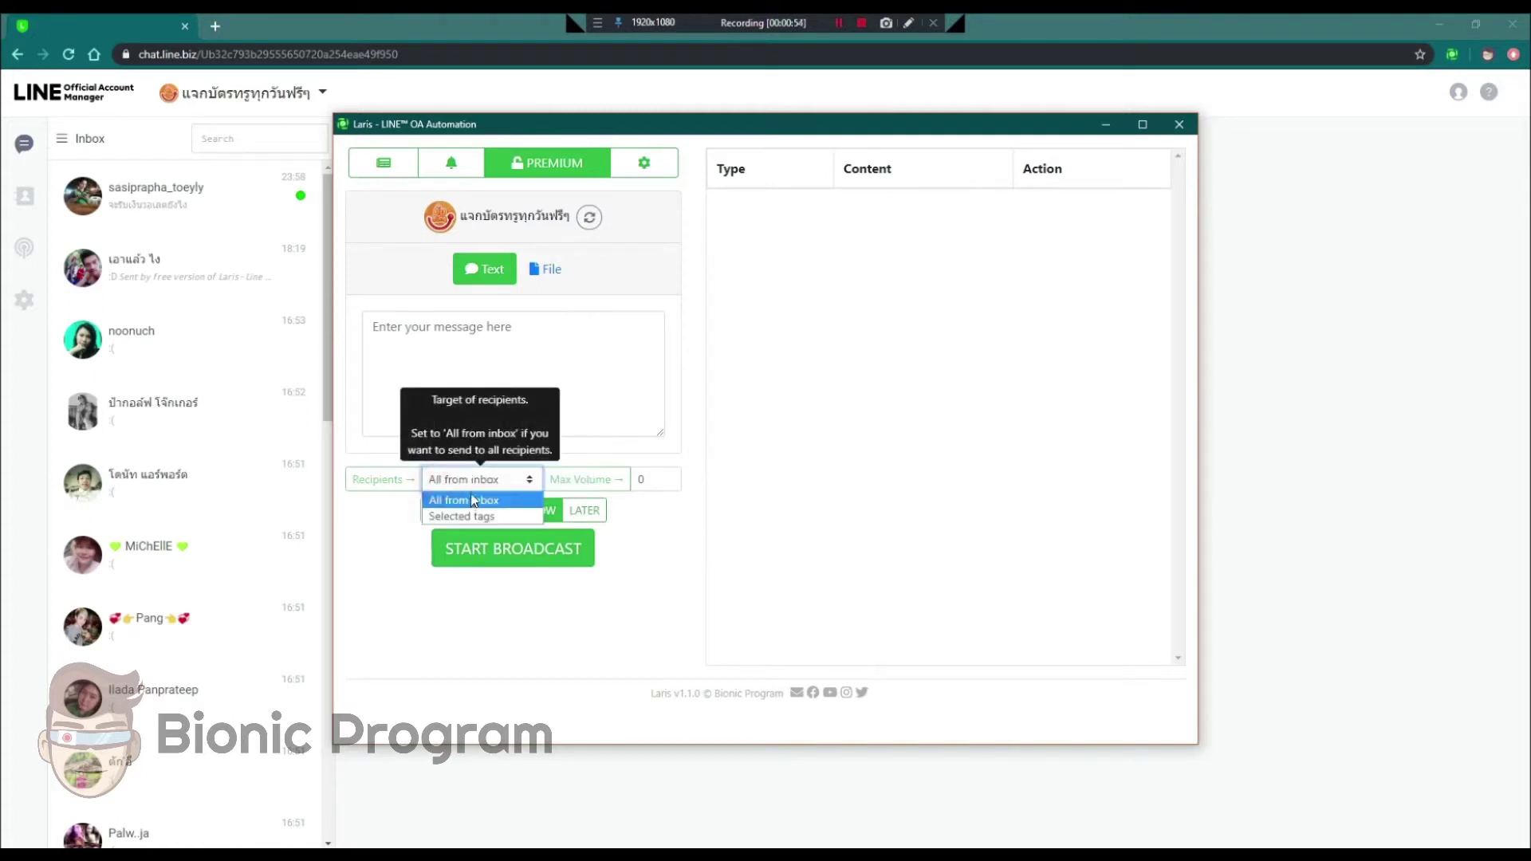
click(475, 517)
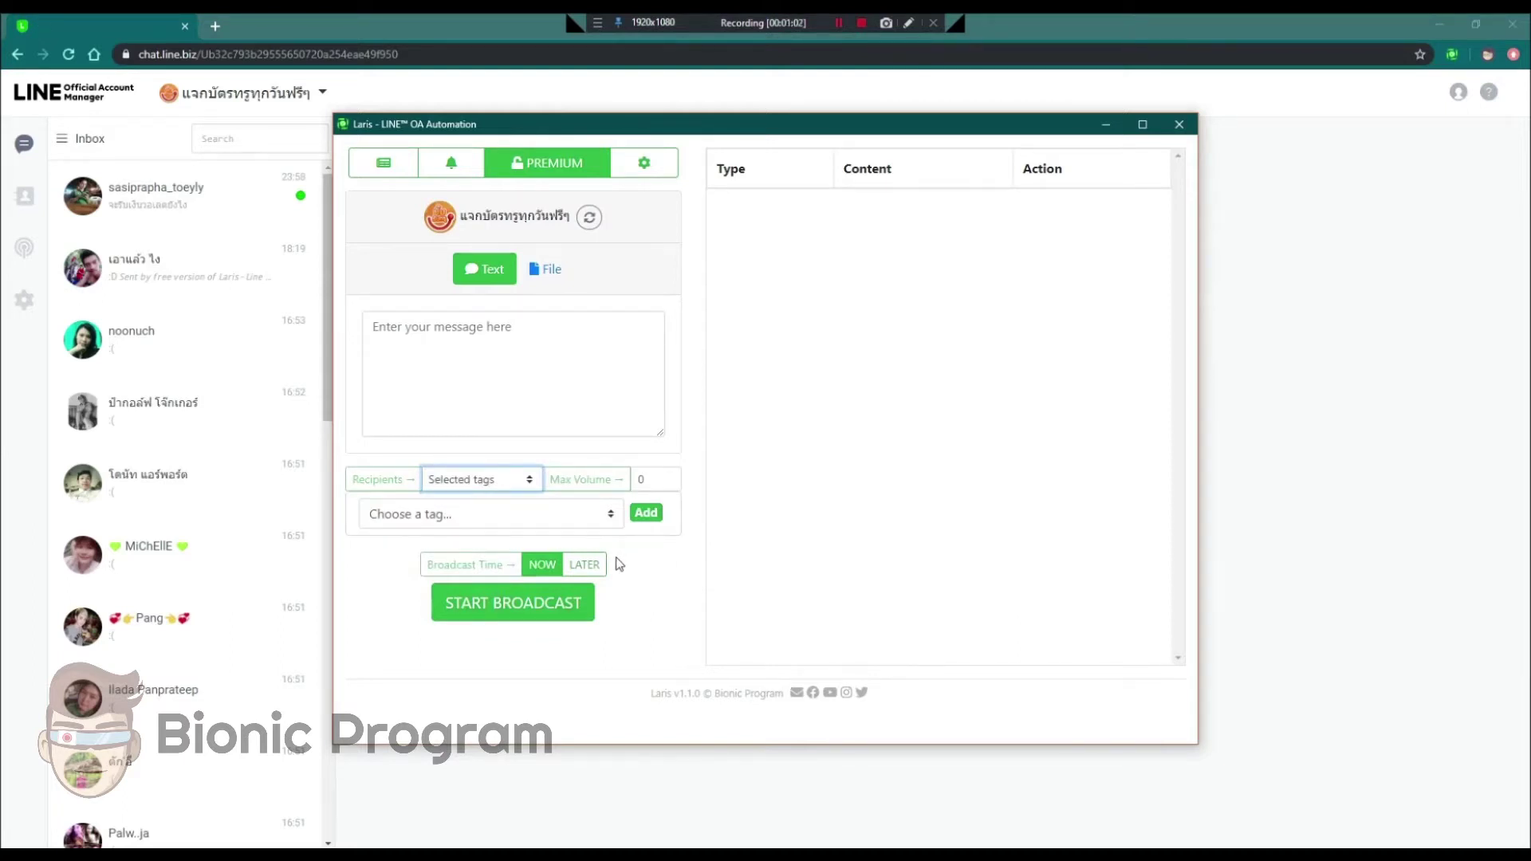
click(571, 519)
click(572, 522)
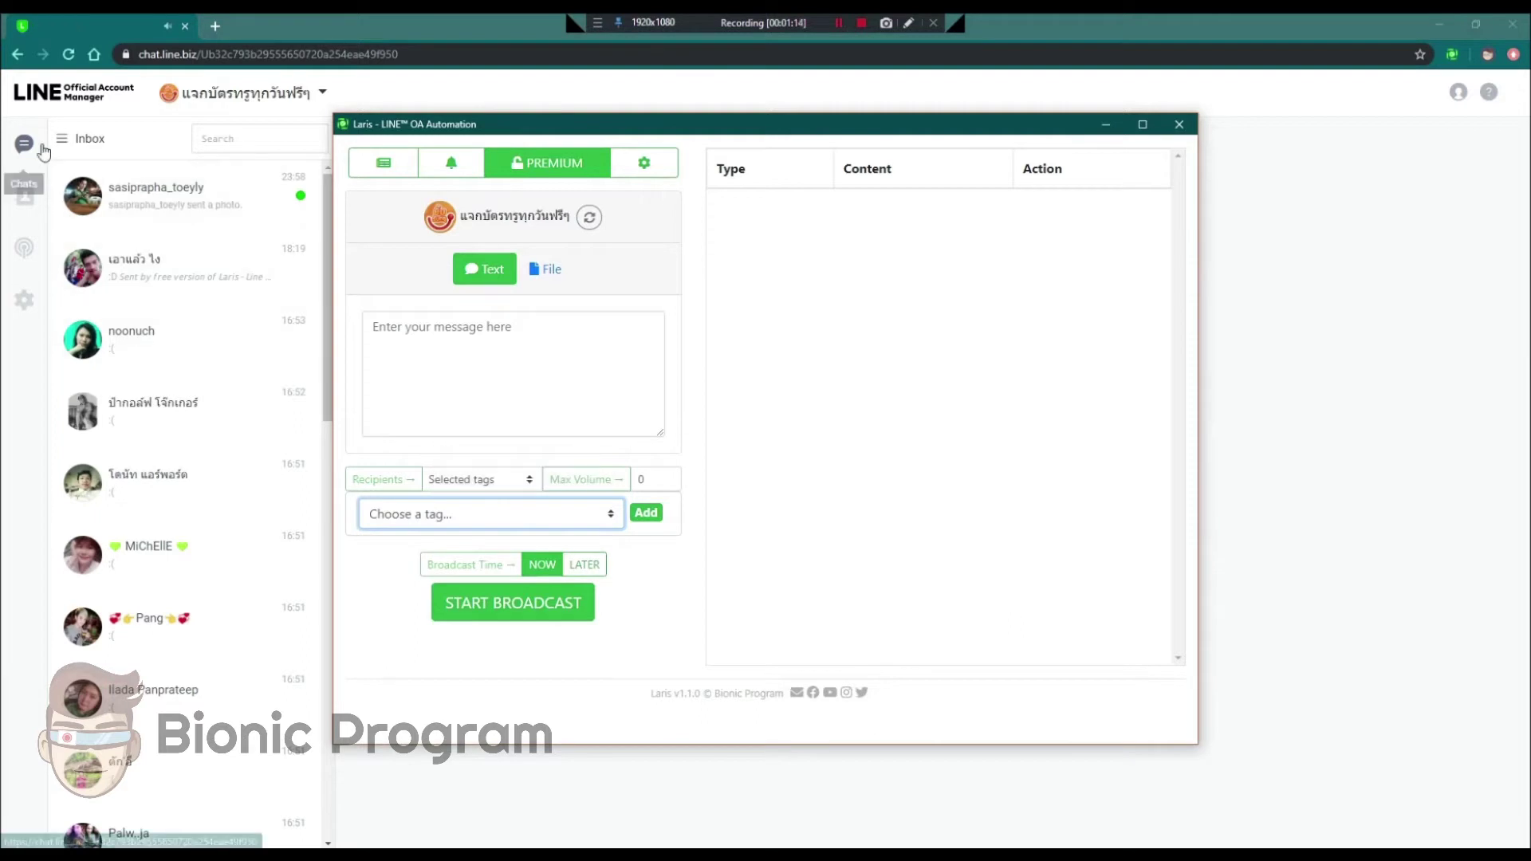
Step: Create two new tags named "Tag 1" and "Tag 2" in the LINE chat settings
click(25, 300)
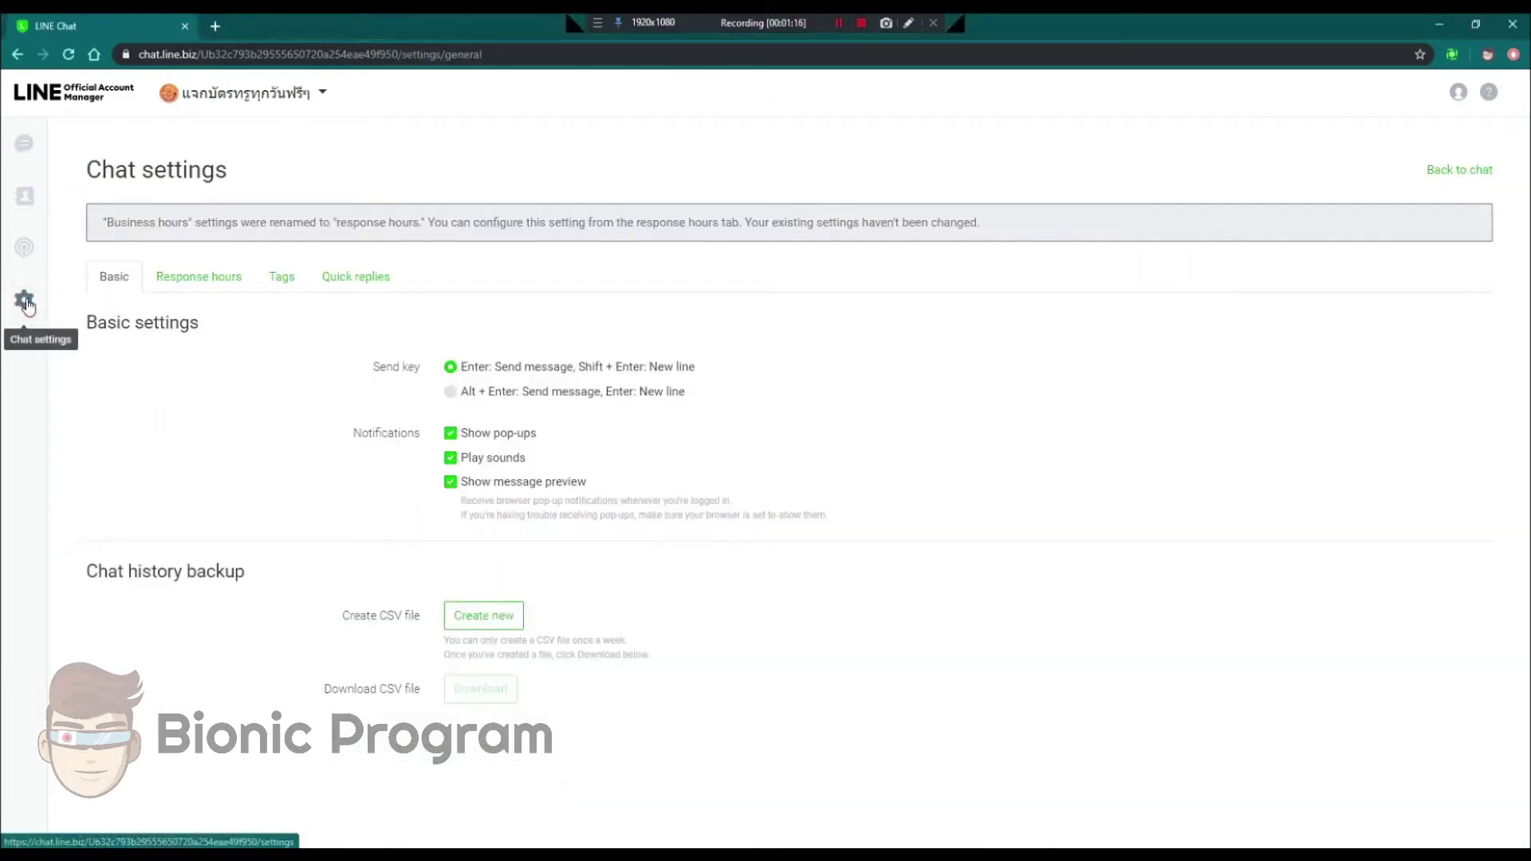
click(289, 283)
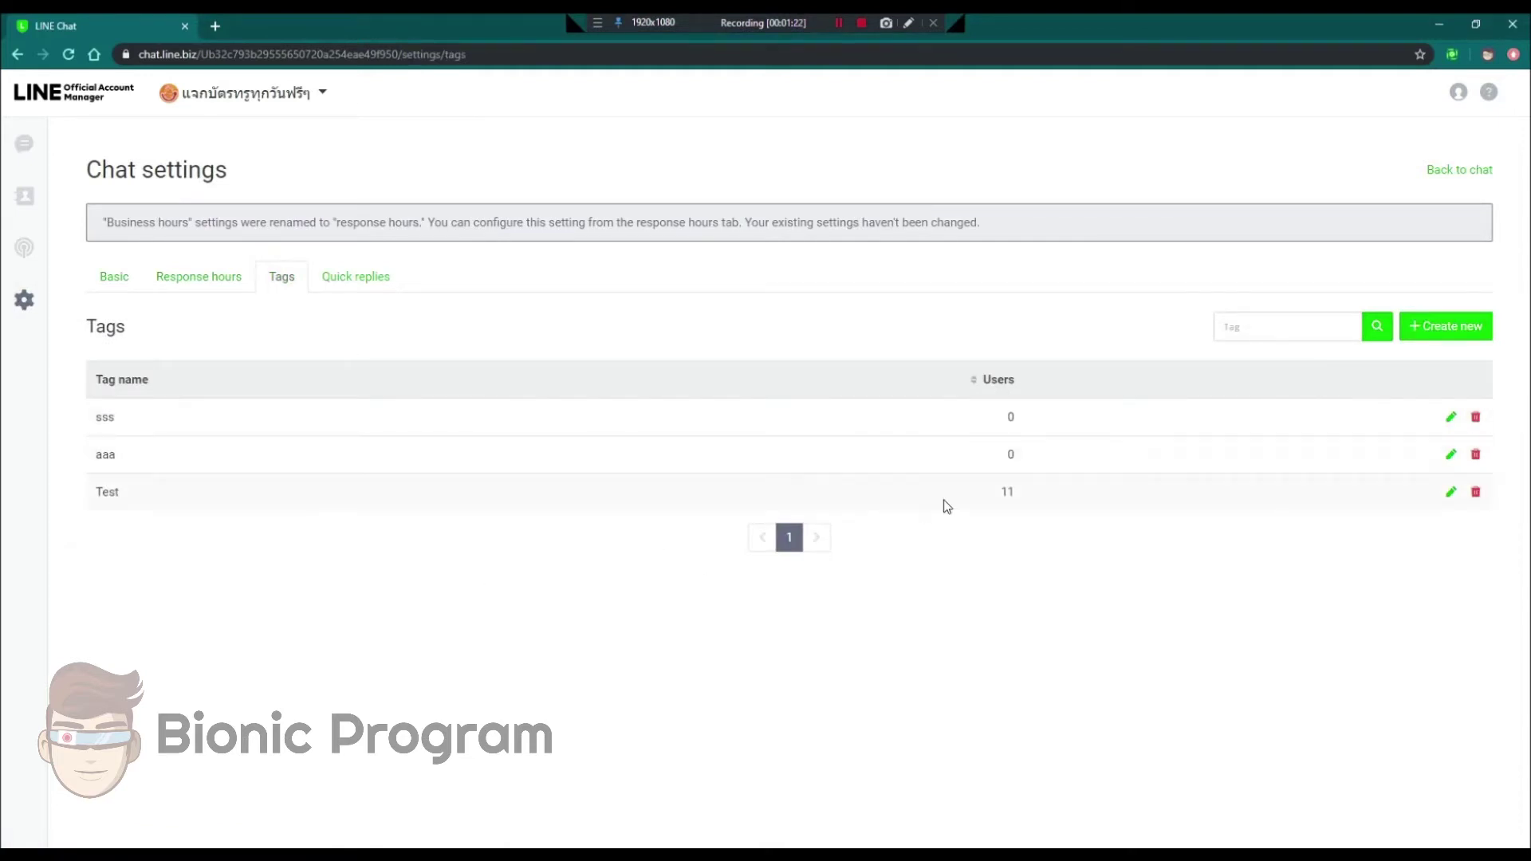
click(1440, 333)
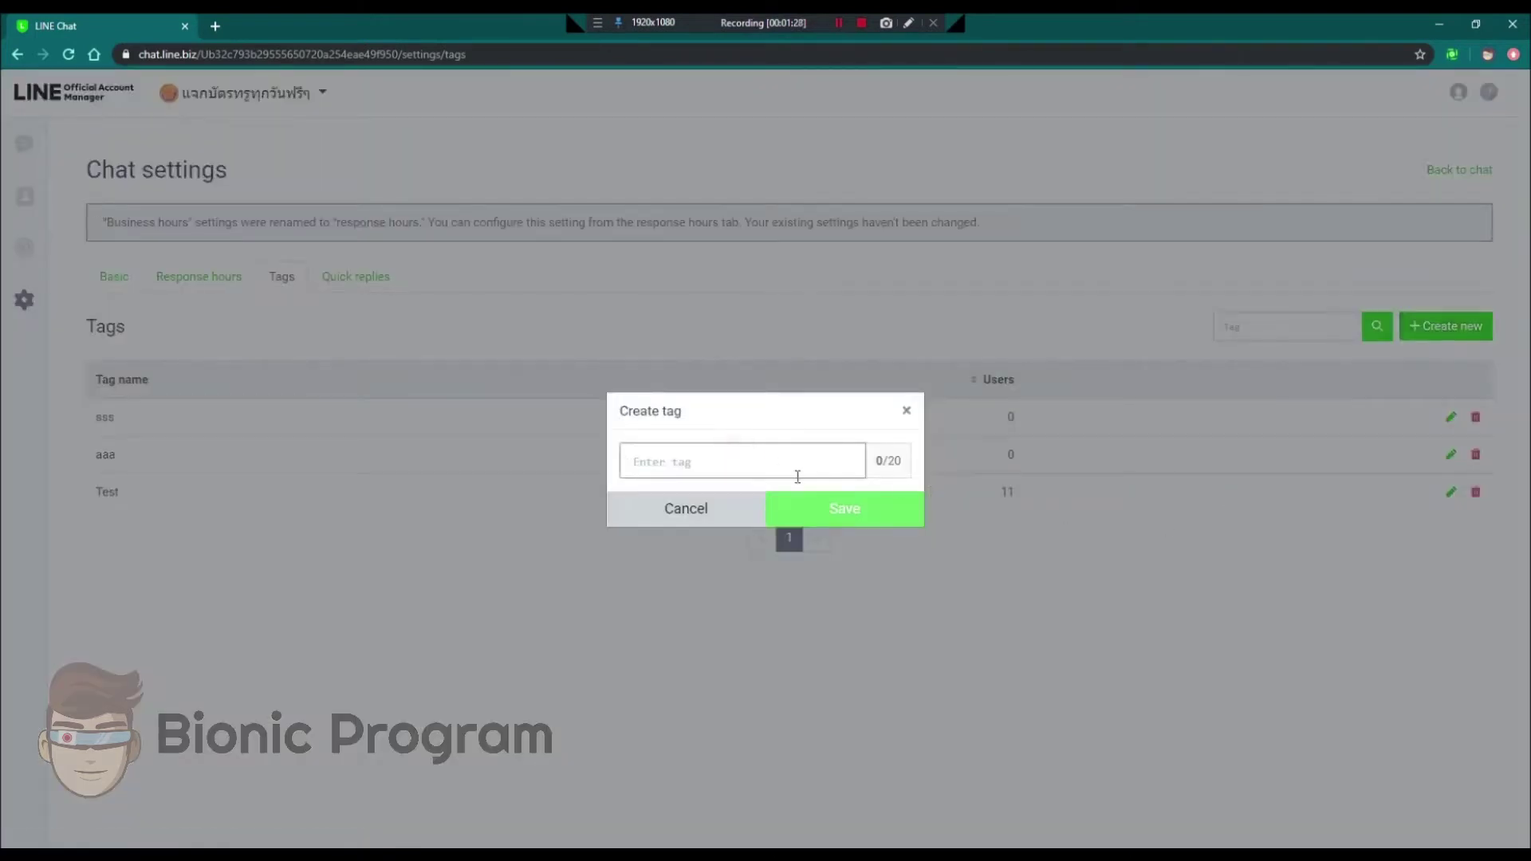
text(Tag 1)
click(829, 511)
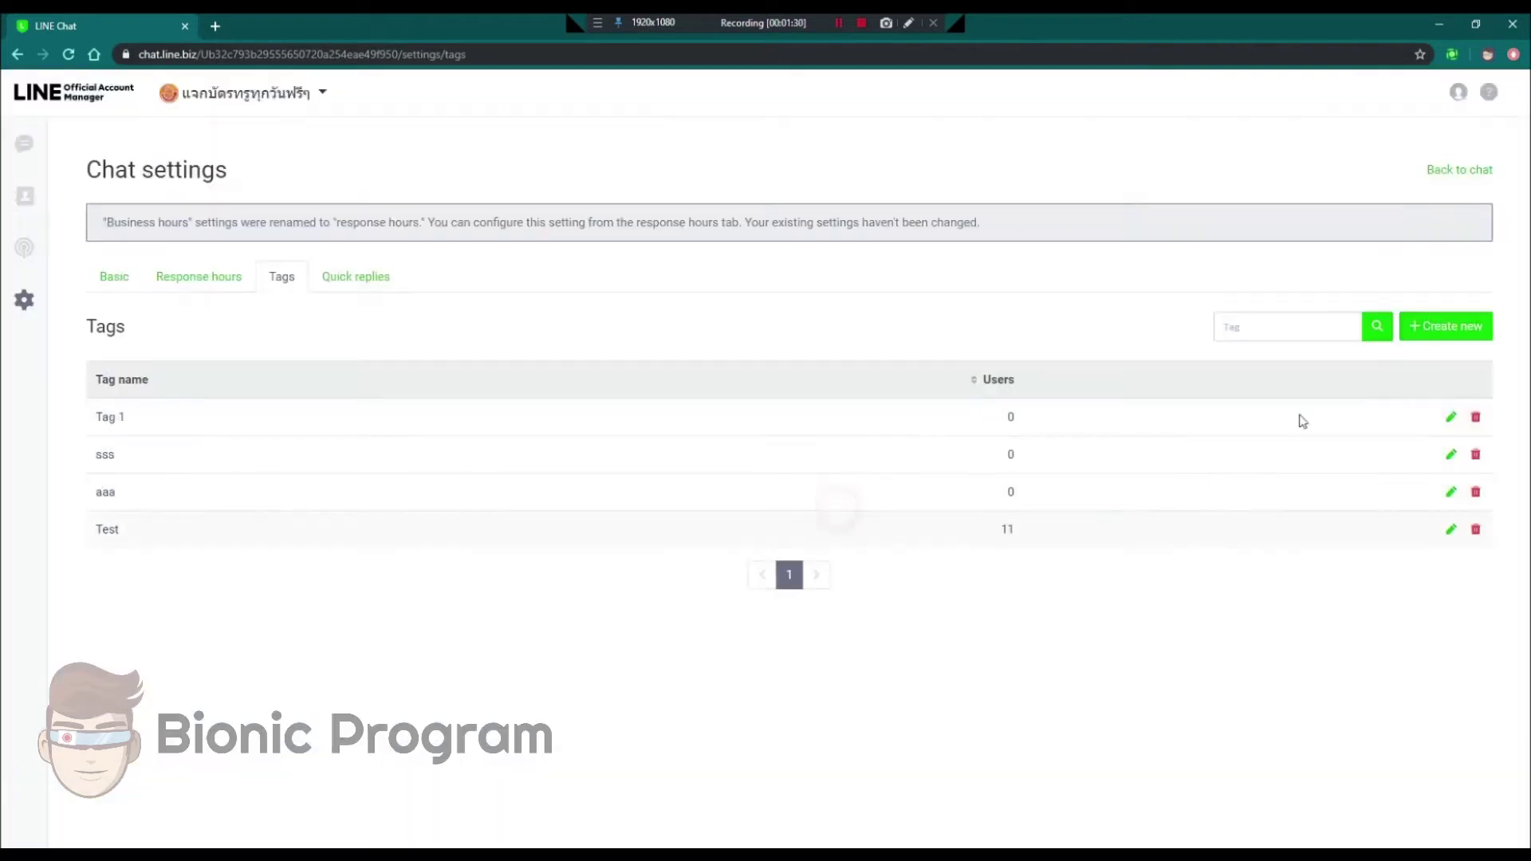
click(1441, 327)
text(Tag 2)
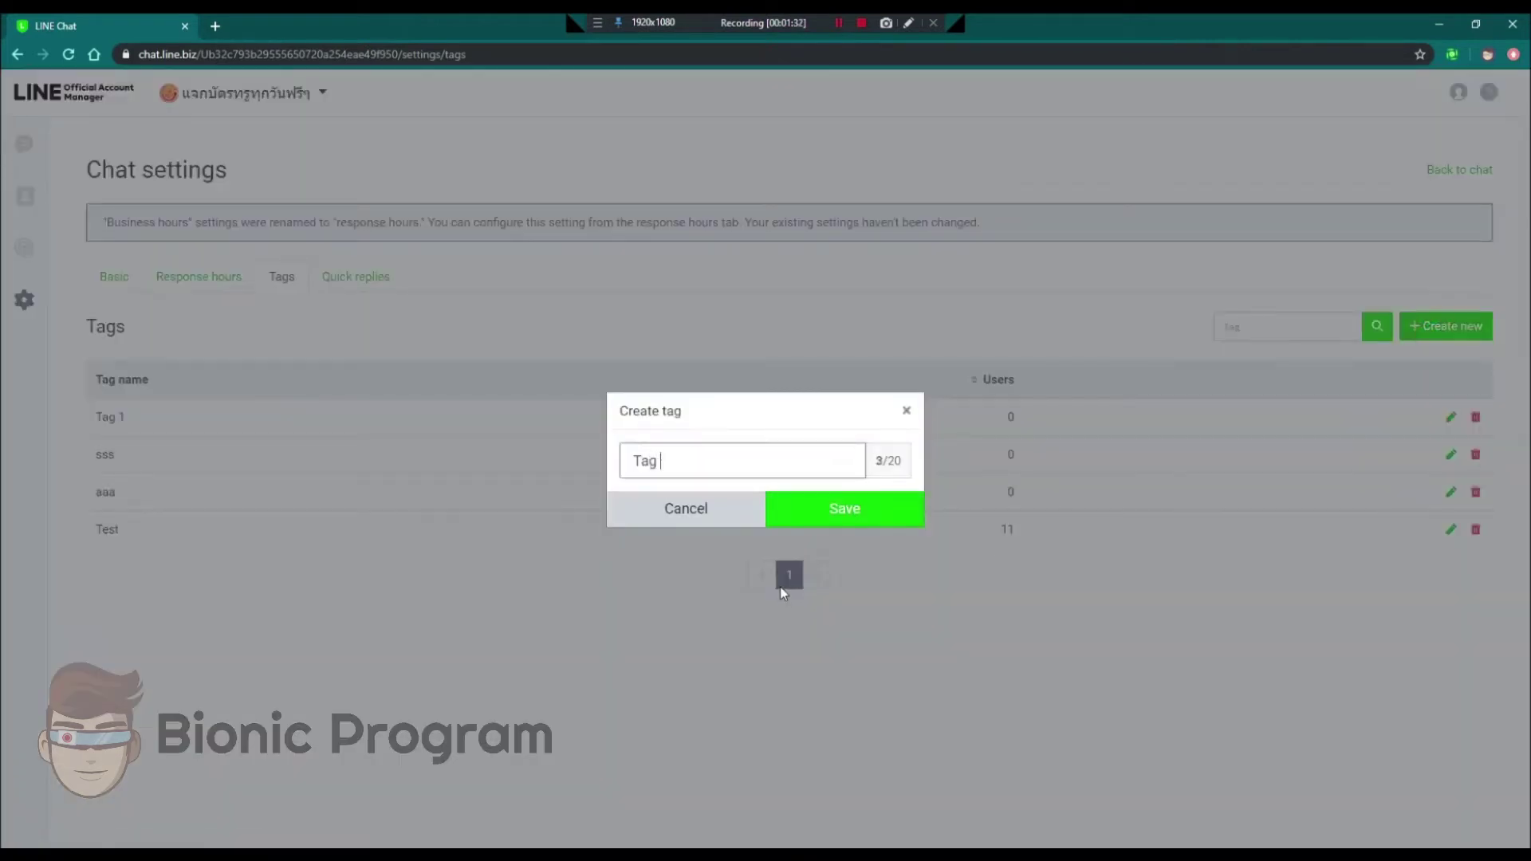
click(818, 507)
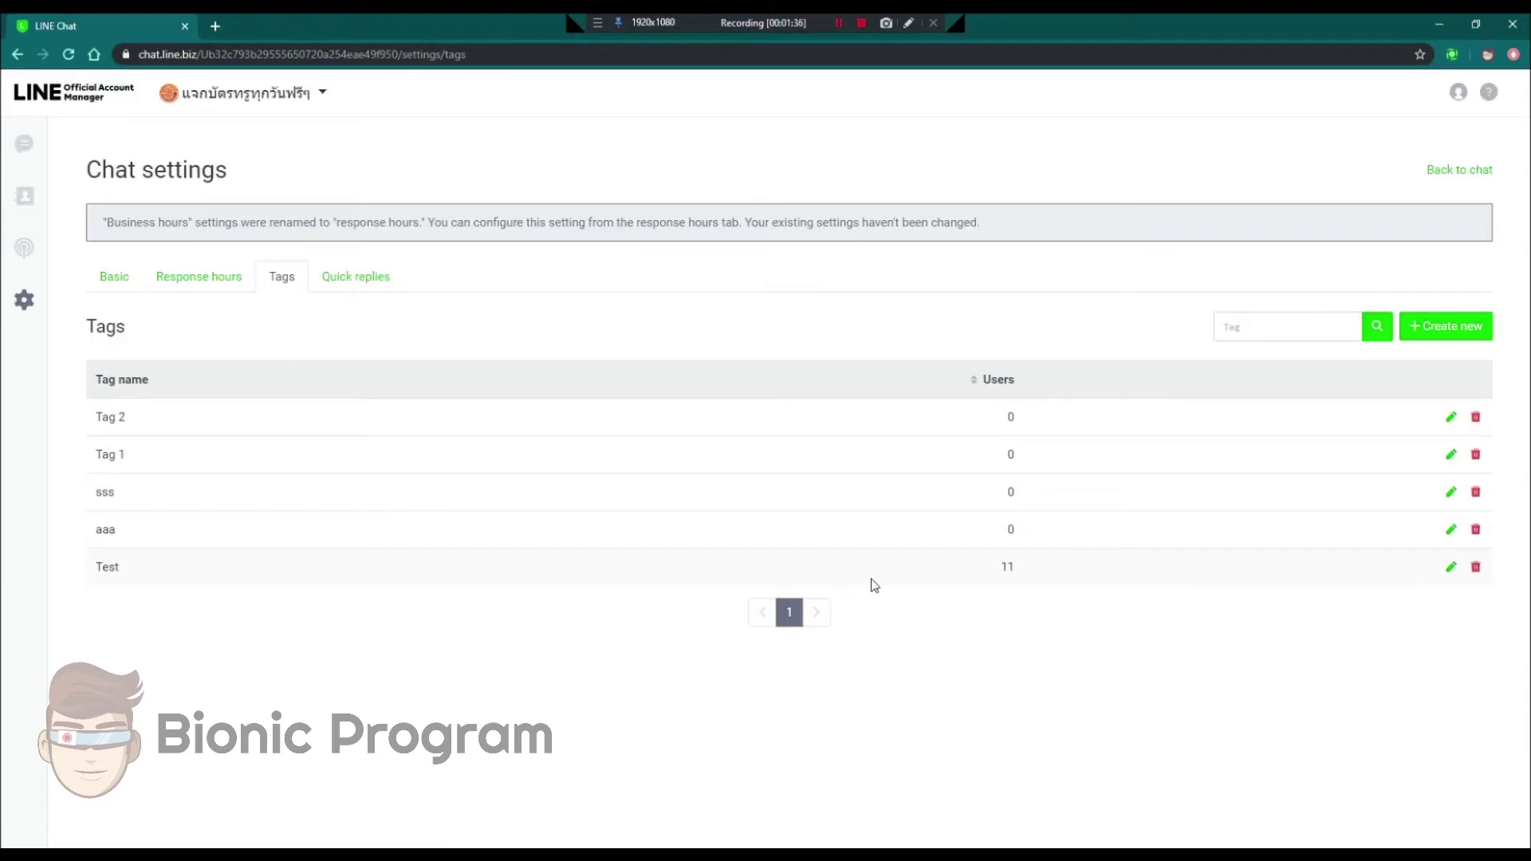
Step: Return to the chats and assign Tag 1 to the first and second contacts in the list
click(24, 144)
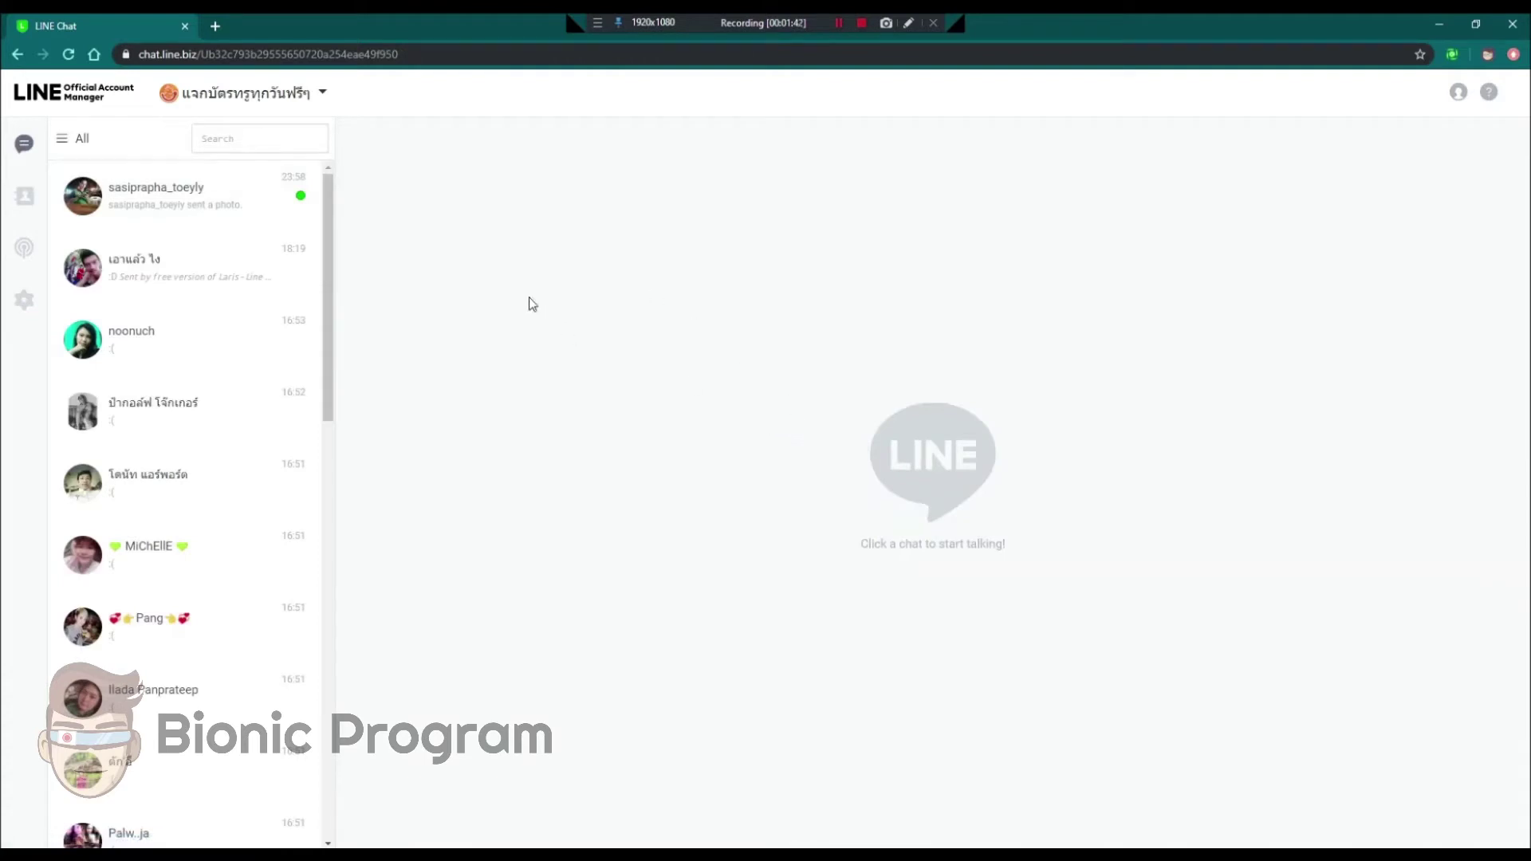
click(191, 229)
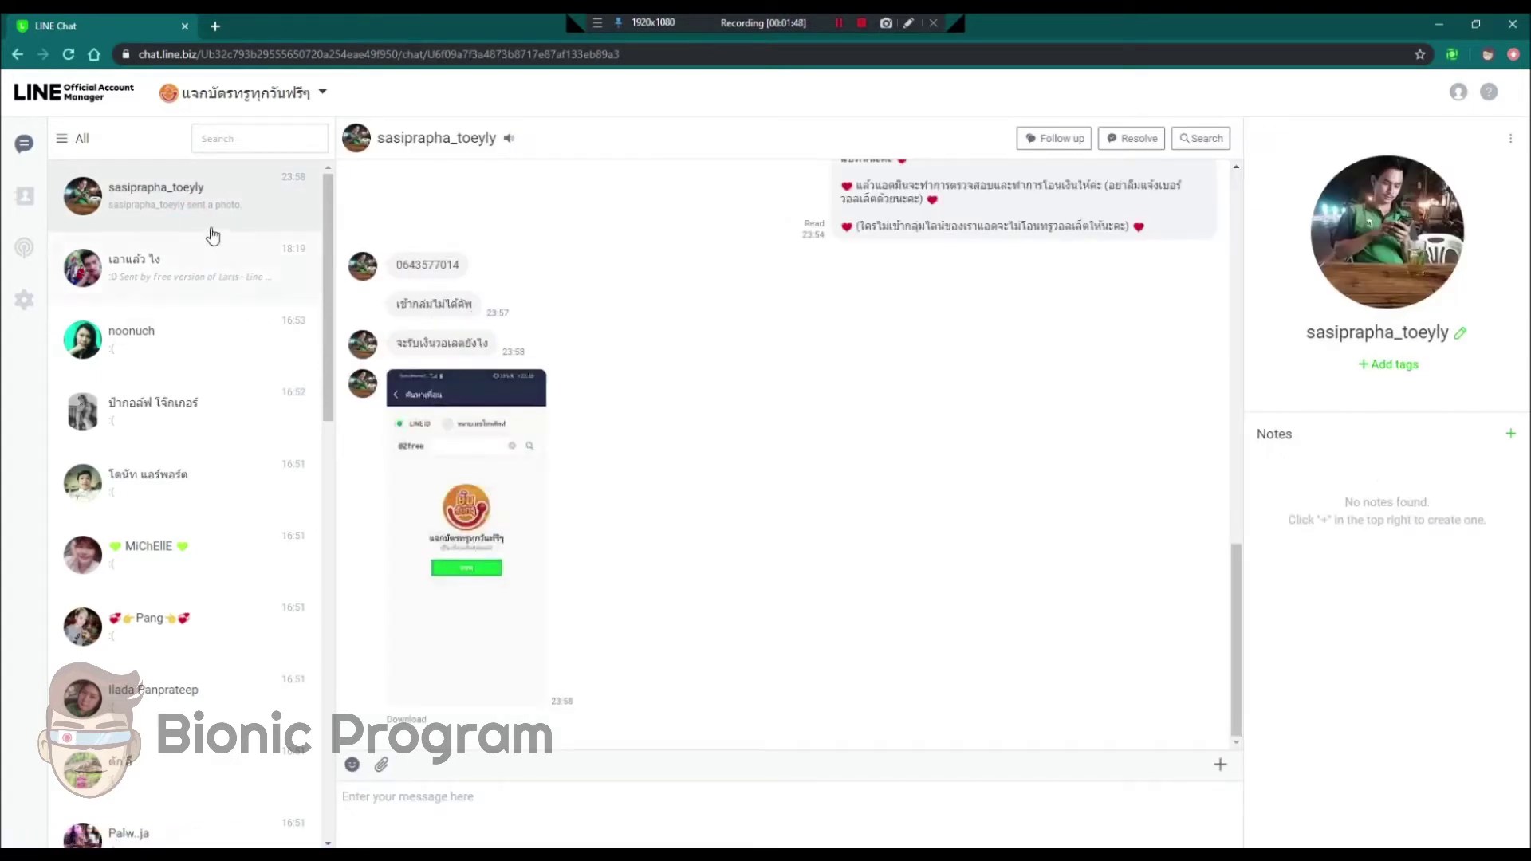
click(1396, 365)
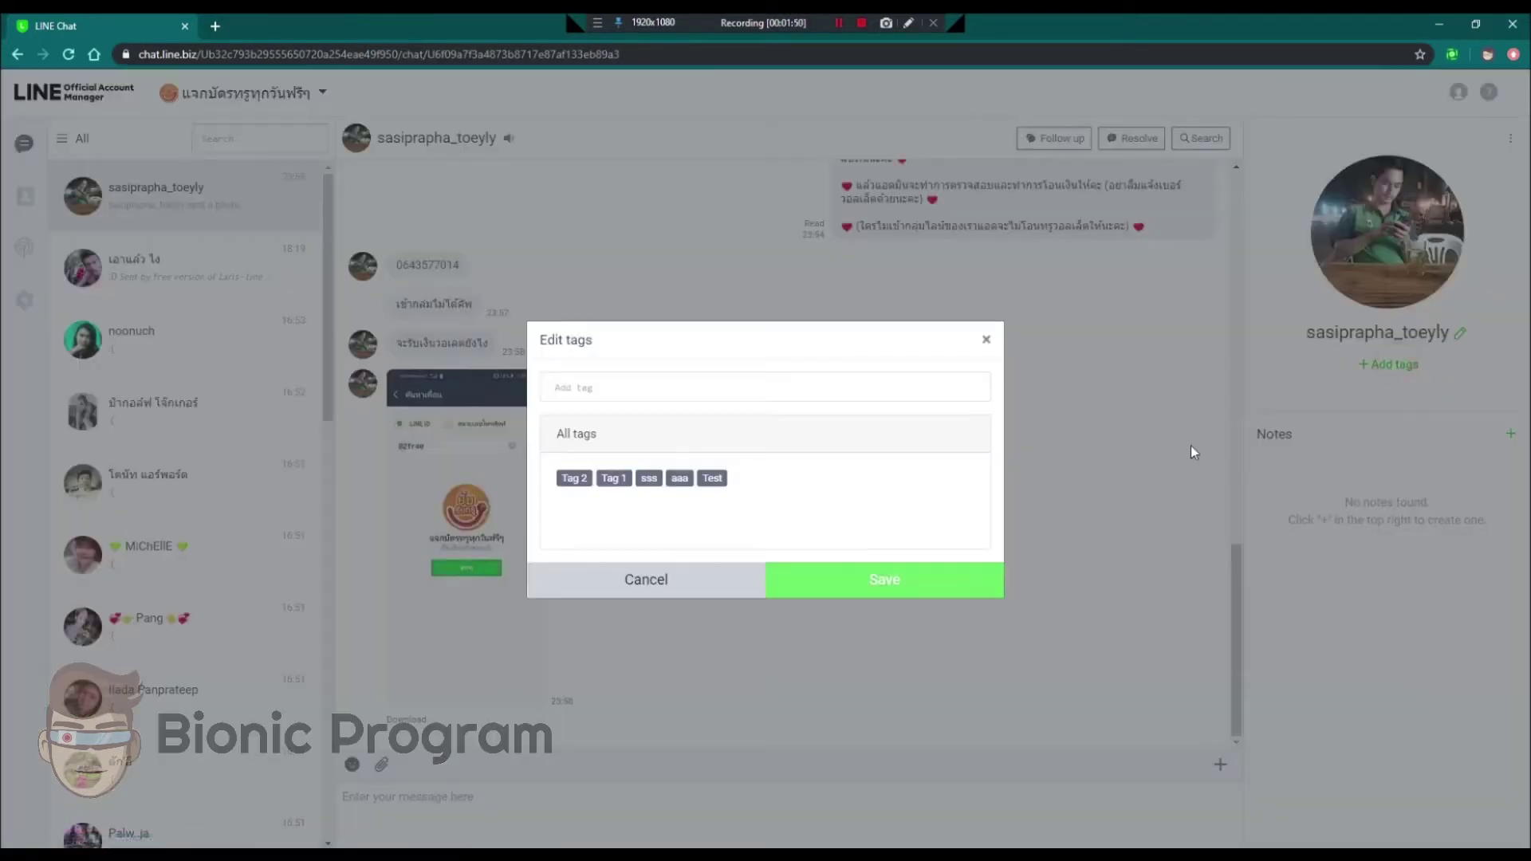
click(616, 481)
click(851, 579)
click(197, 262)
click(1389, 365)
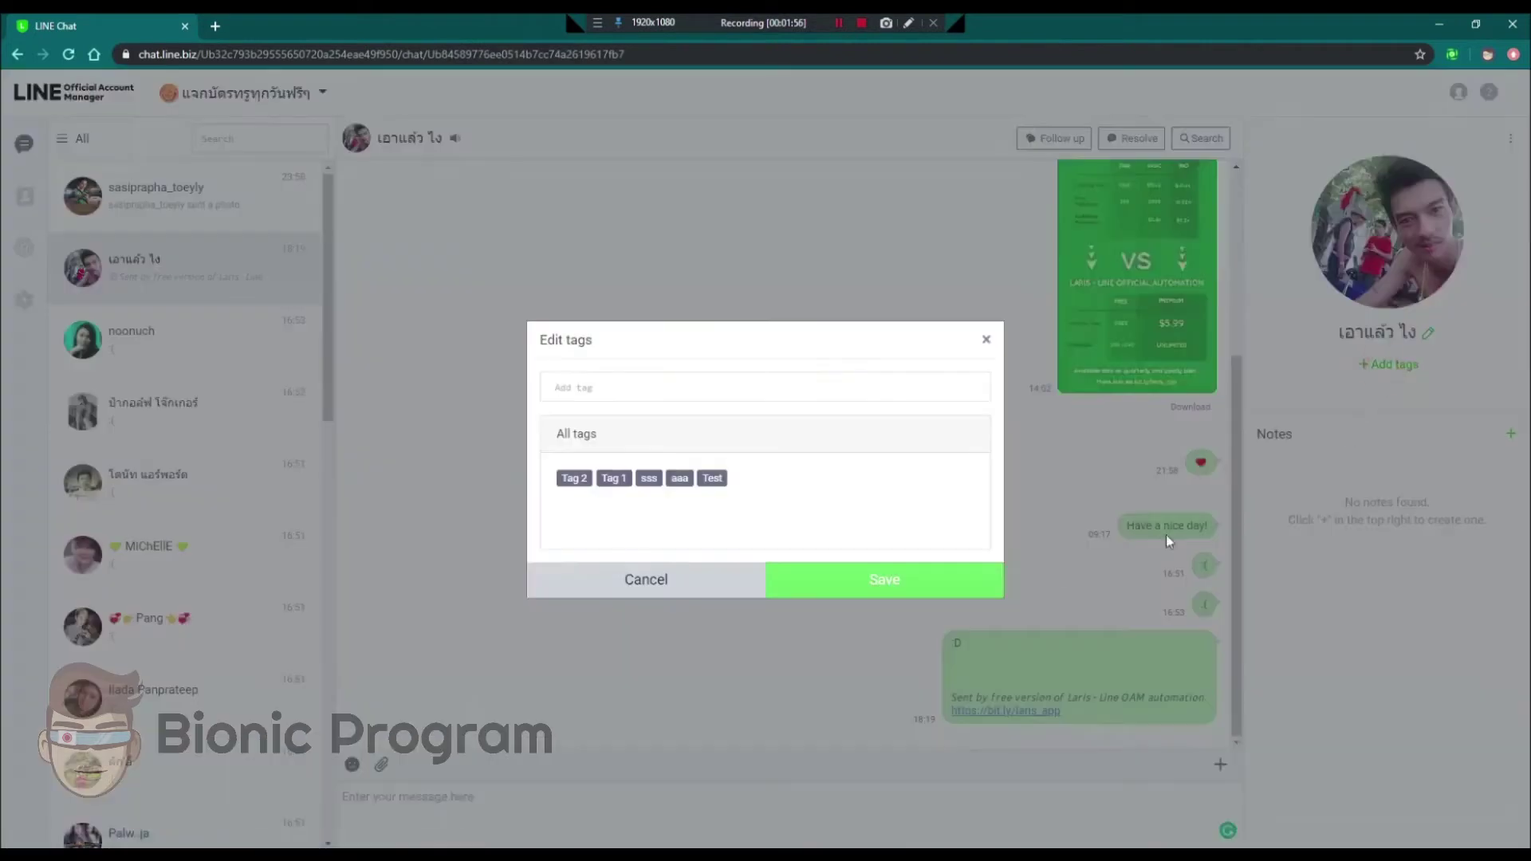
click(614, 478)
click(830, 577)
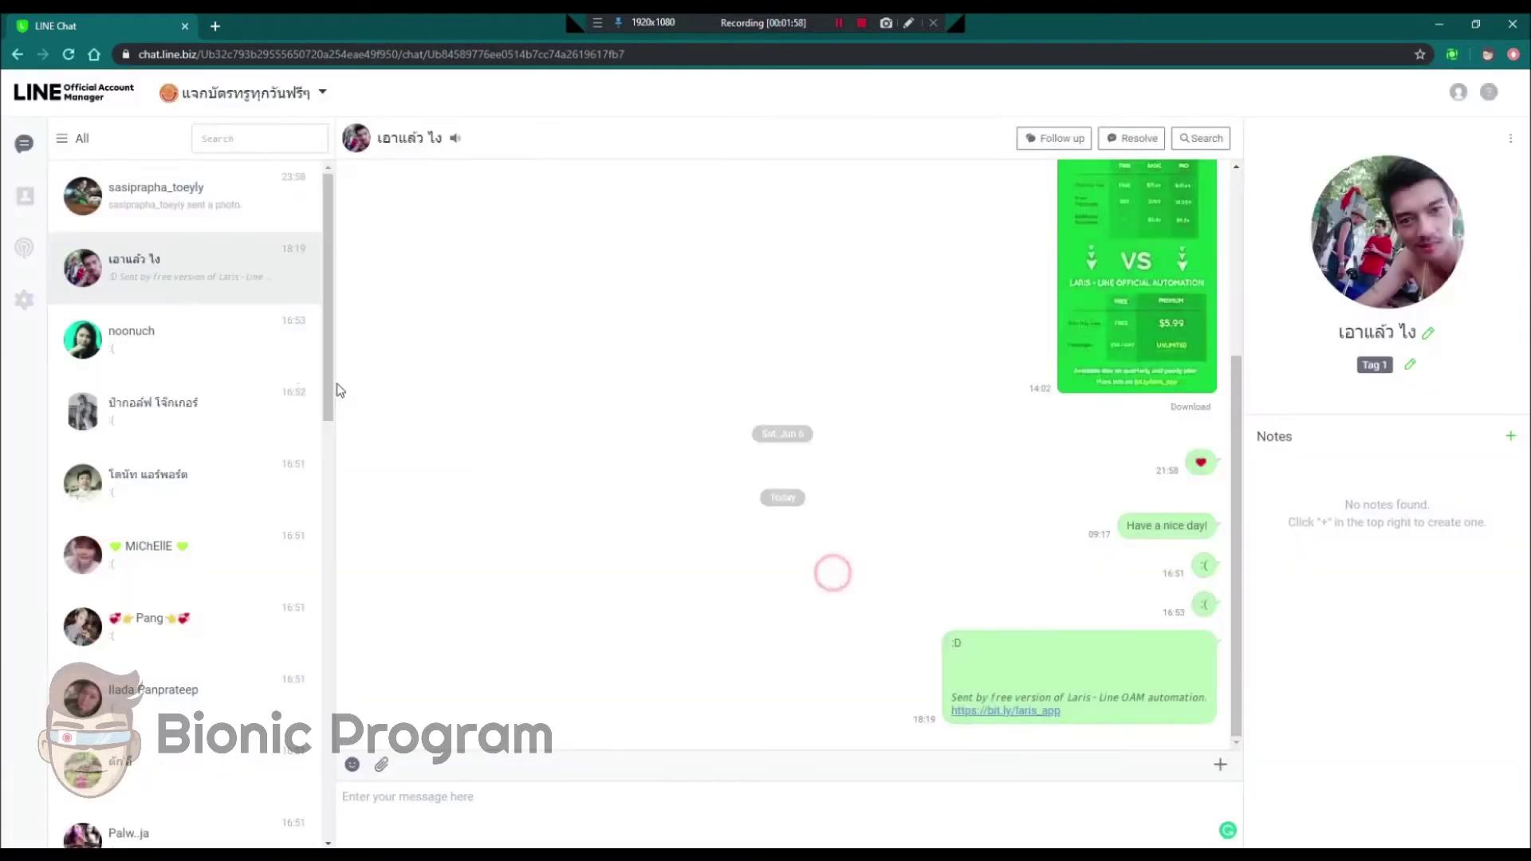
Step: Assign Tag 1 to the third and fourth contacts in the chat list
click(195, 345)
click(1389, 364)
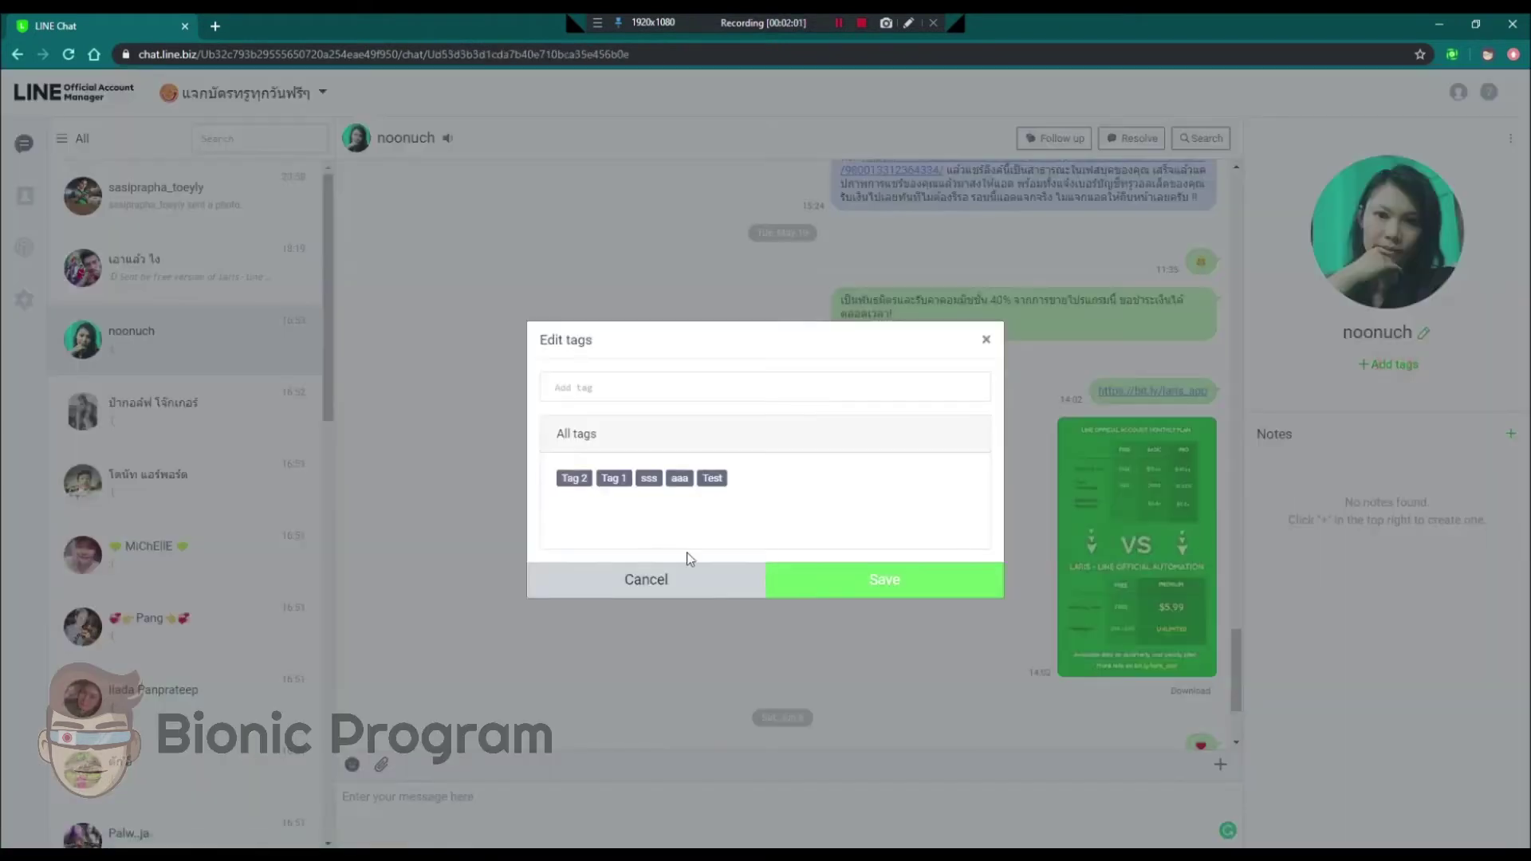
click(612, 480)
click(847, 573)
click(199, 421)
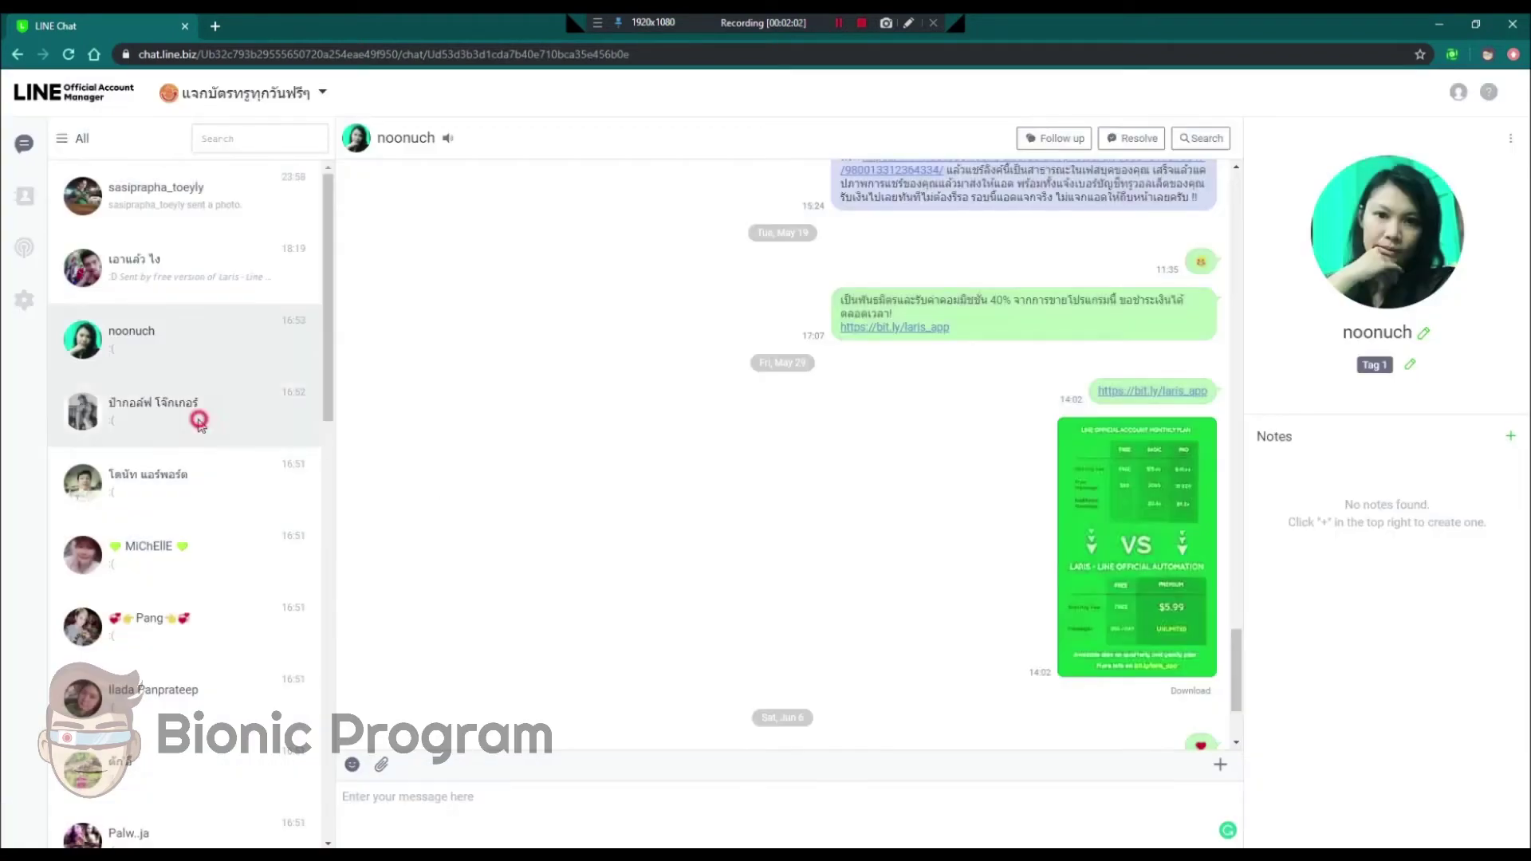
click(1373, 371)
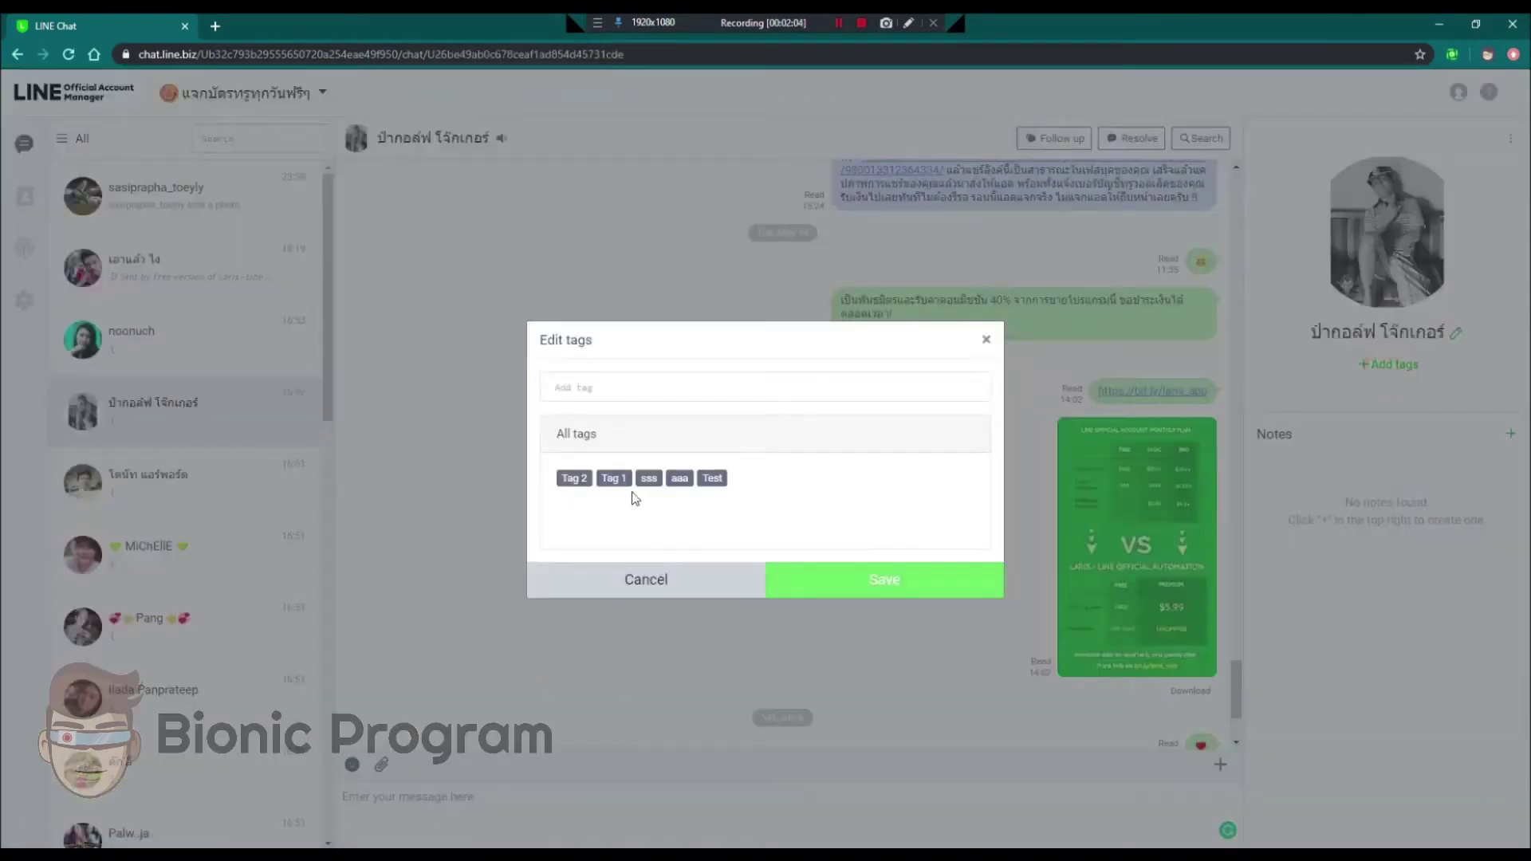
click(614, 478)
click(882, 576)
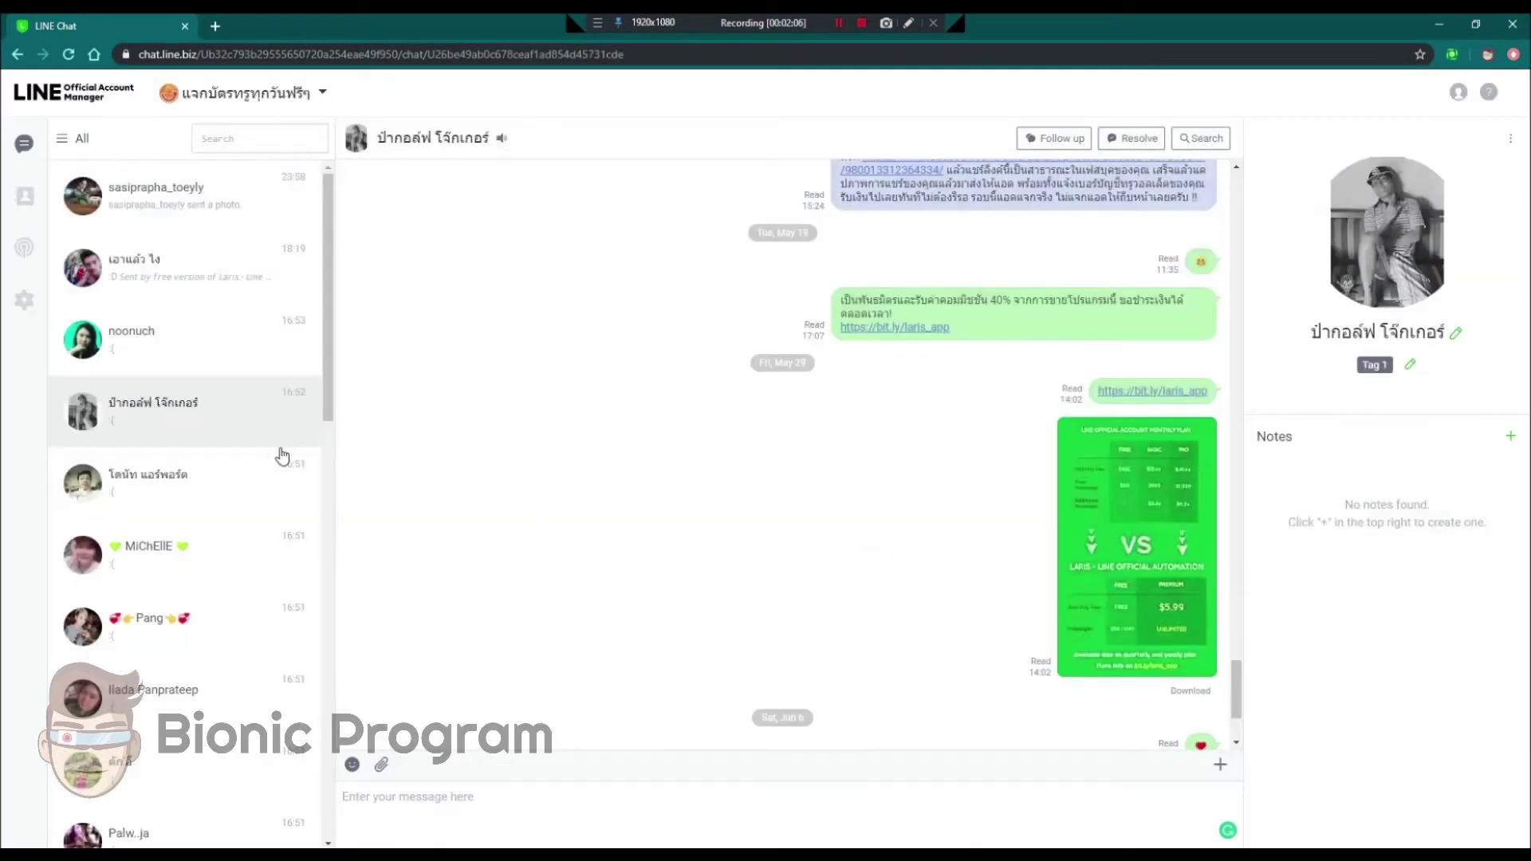
Step: Assign Tag 2 to the fifth contact in the chat list
click(165, 340)
click(172, 403)
click(173, 485)
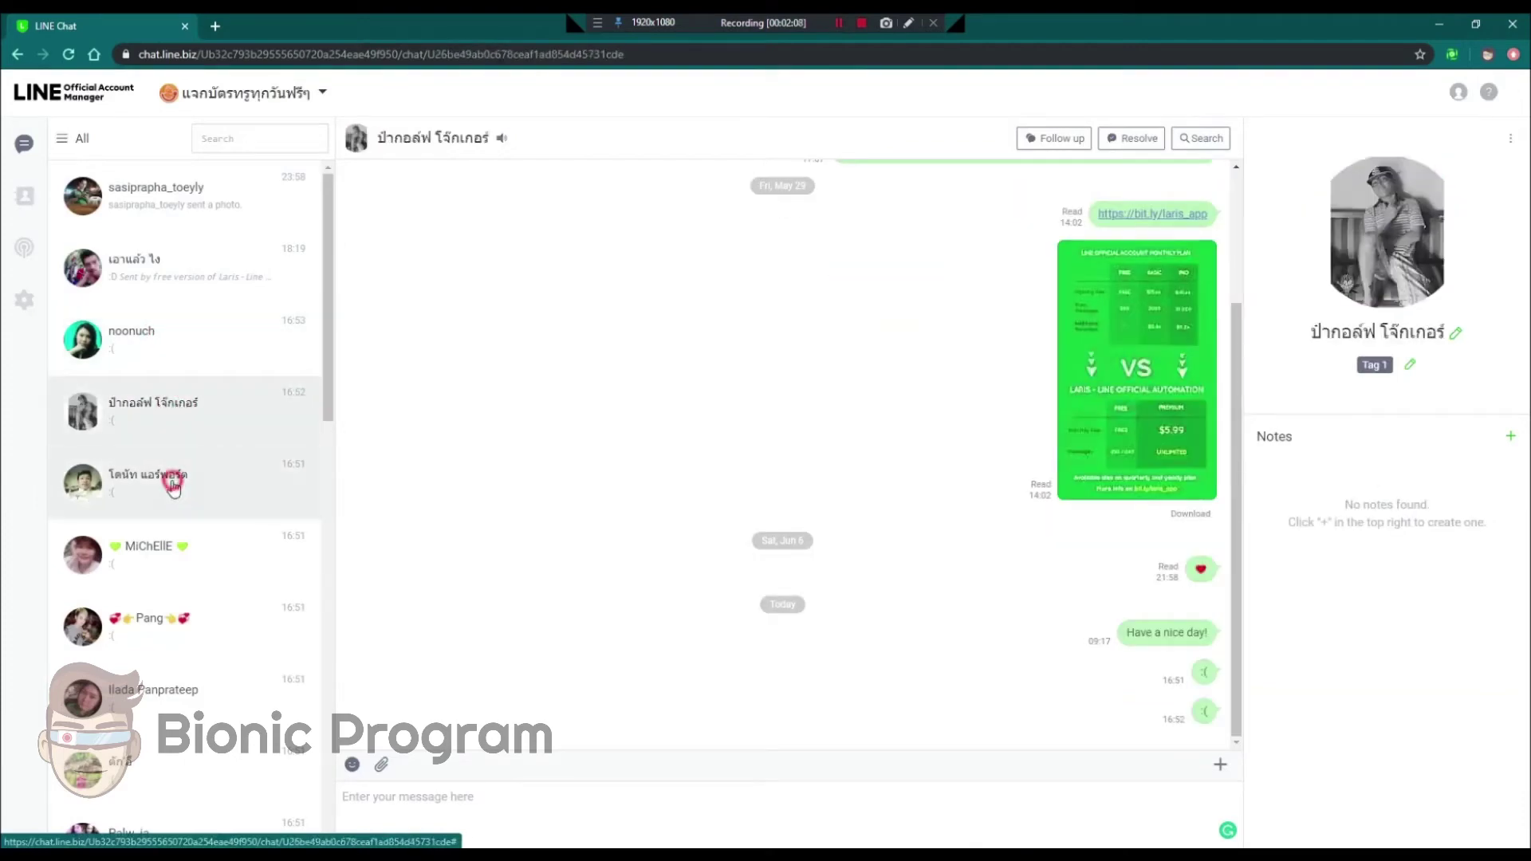
click(1375, 368)
click(574, 479)
click(857, 581)
Step: Assign Tag 2 to the sixth and seventh contacts in the chat list
click(94, 548)
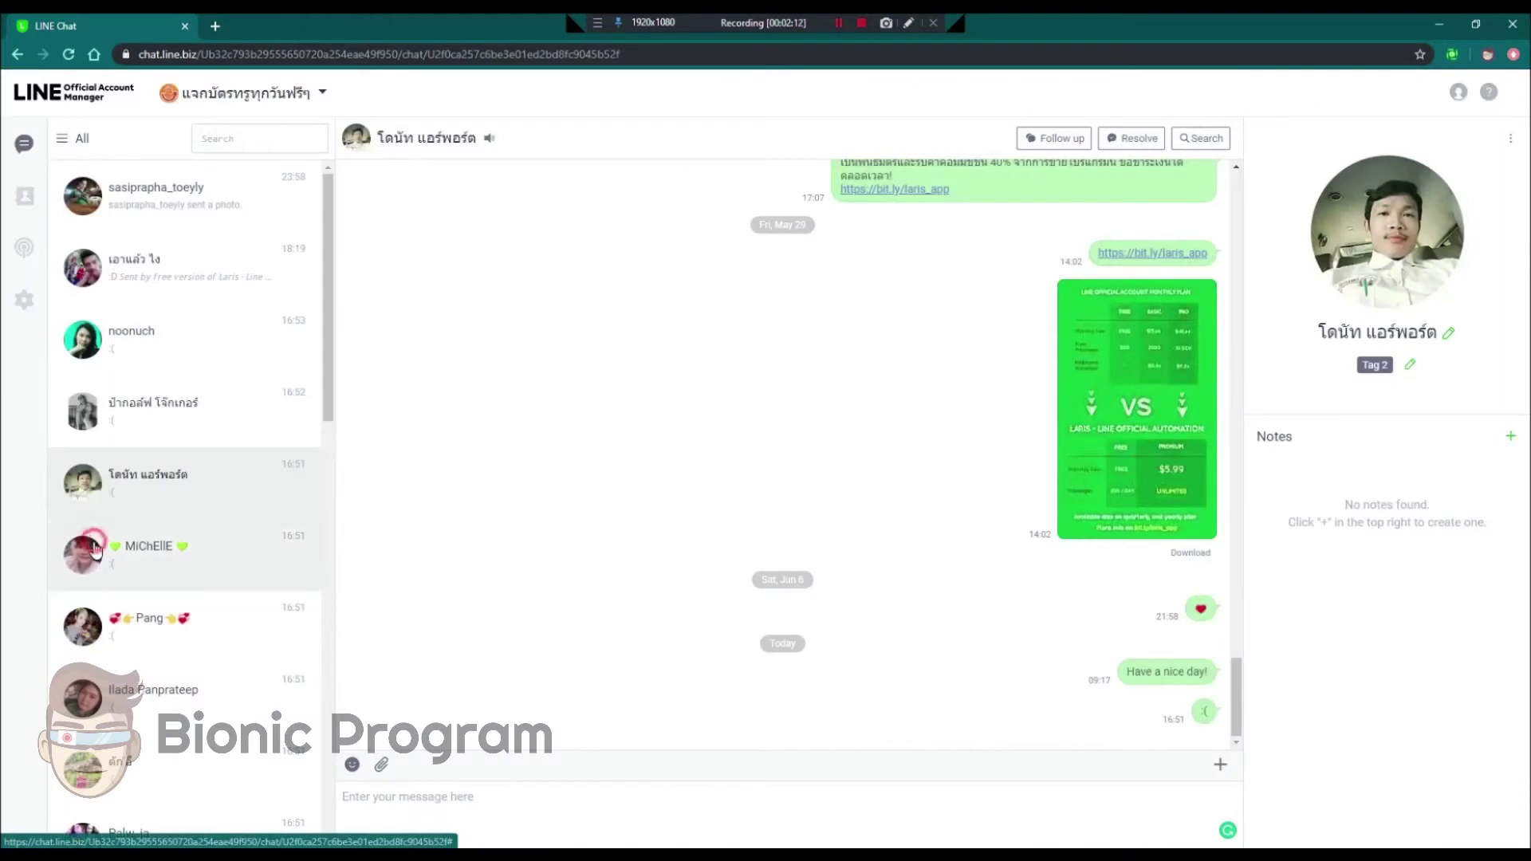
click(1379, 364)
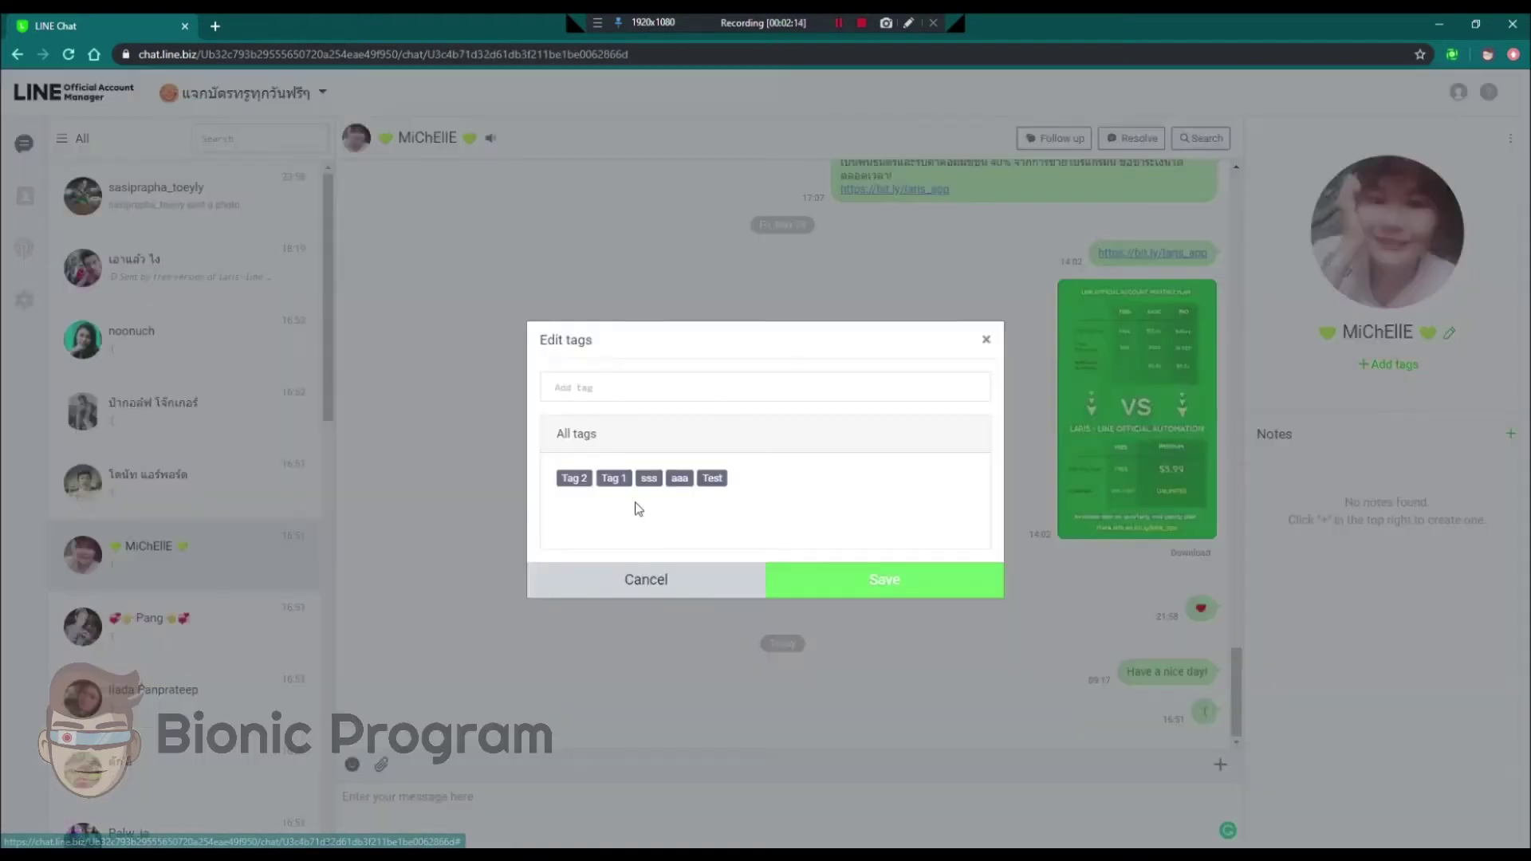
click(573, 479)
click(848, 587)
click(207, 624)
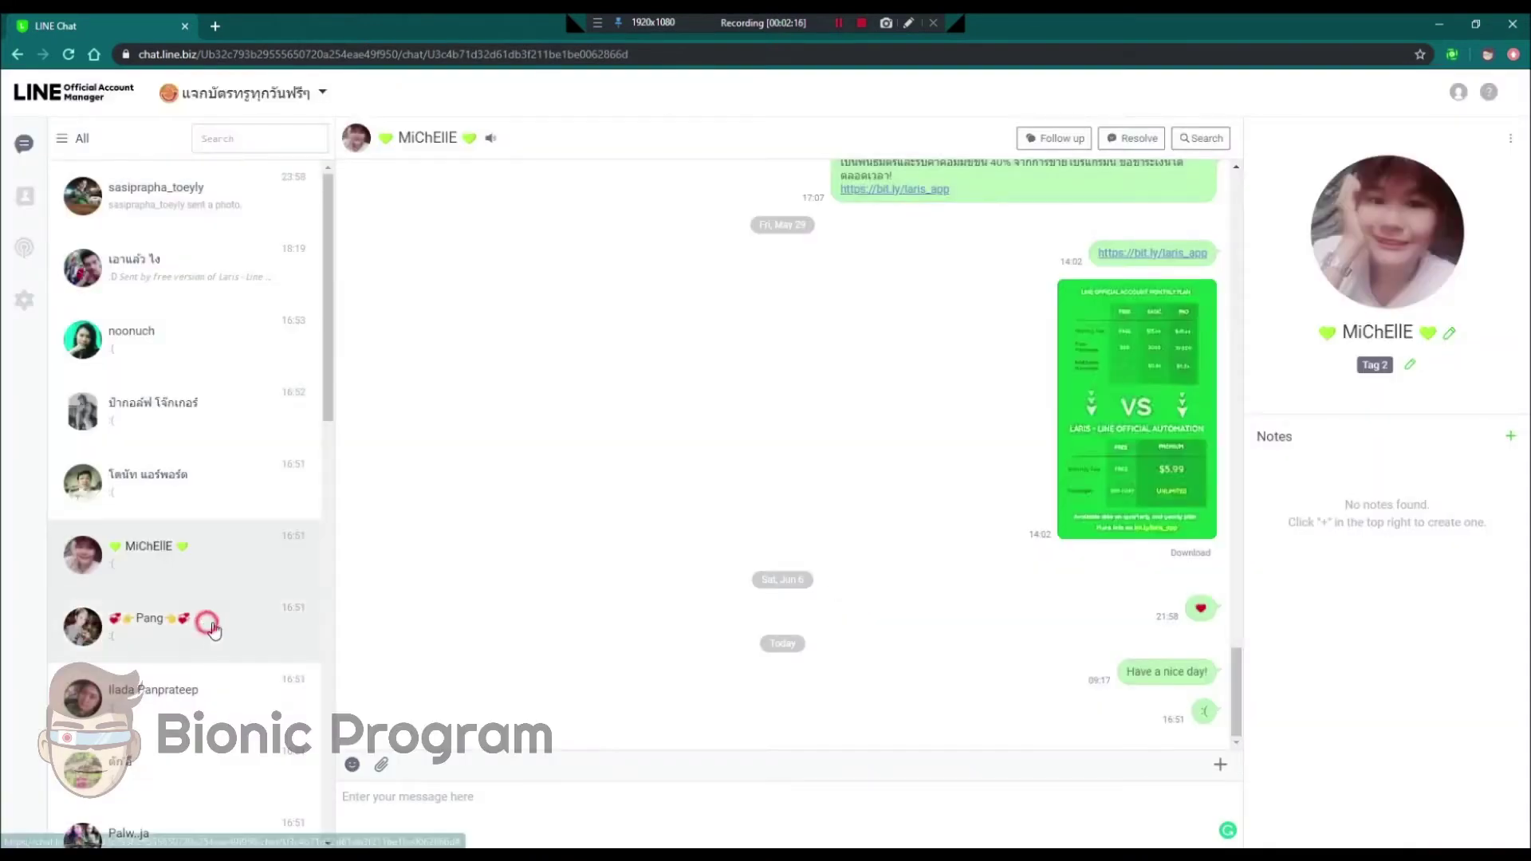
click(1386, 366)
click(574, 479)
click(865, 580)
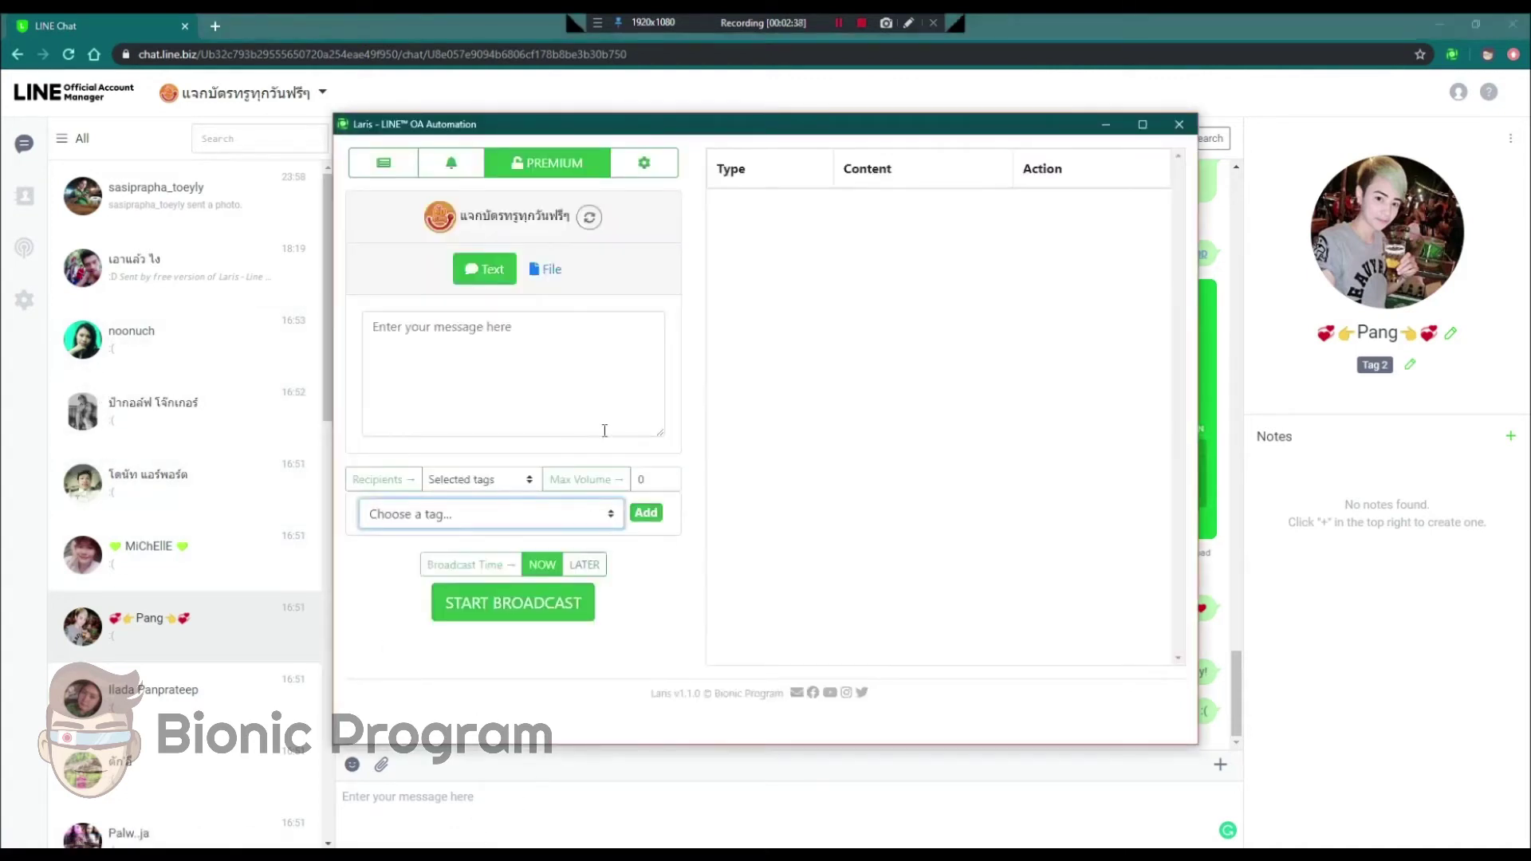
mouse_move(611, 413)
click(626, 328)
click(854, 383)
click(586, 358)
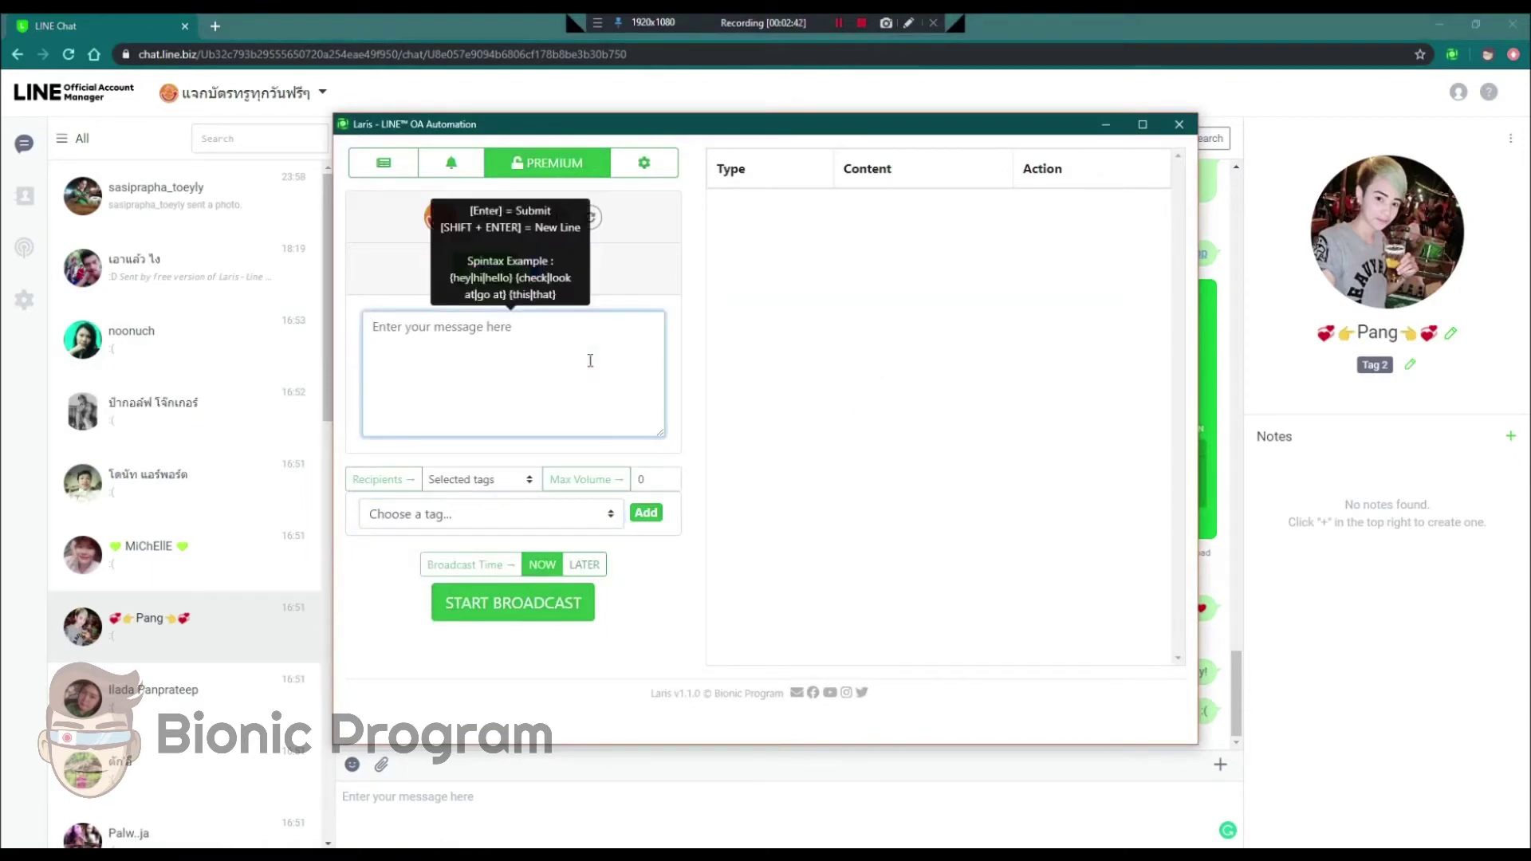
text(H)
key(BackSpace)
text(Tag)
key(Return)
click(1026, 205)
Step: Add a text message reading "Tag 1" to the broadcast content in Laris and clear the message box
click(622, 331)
text(1)
key(Return)
triple_click(545, 339)
key(BackSpace)
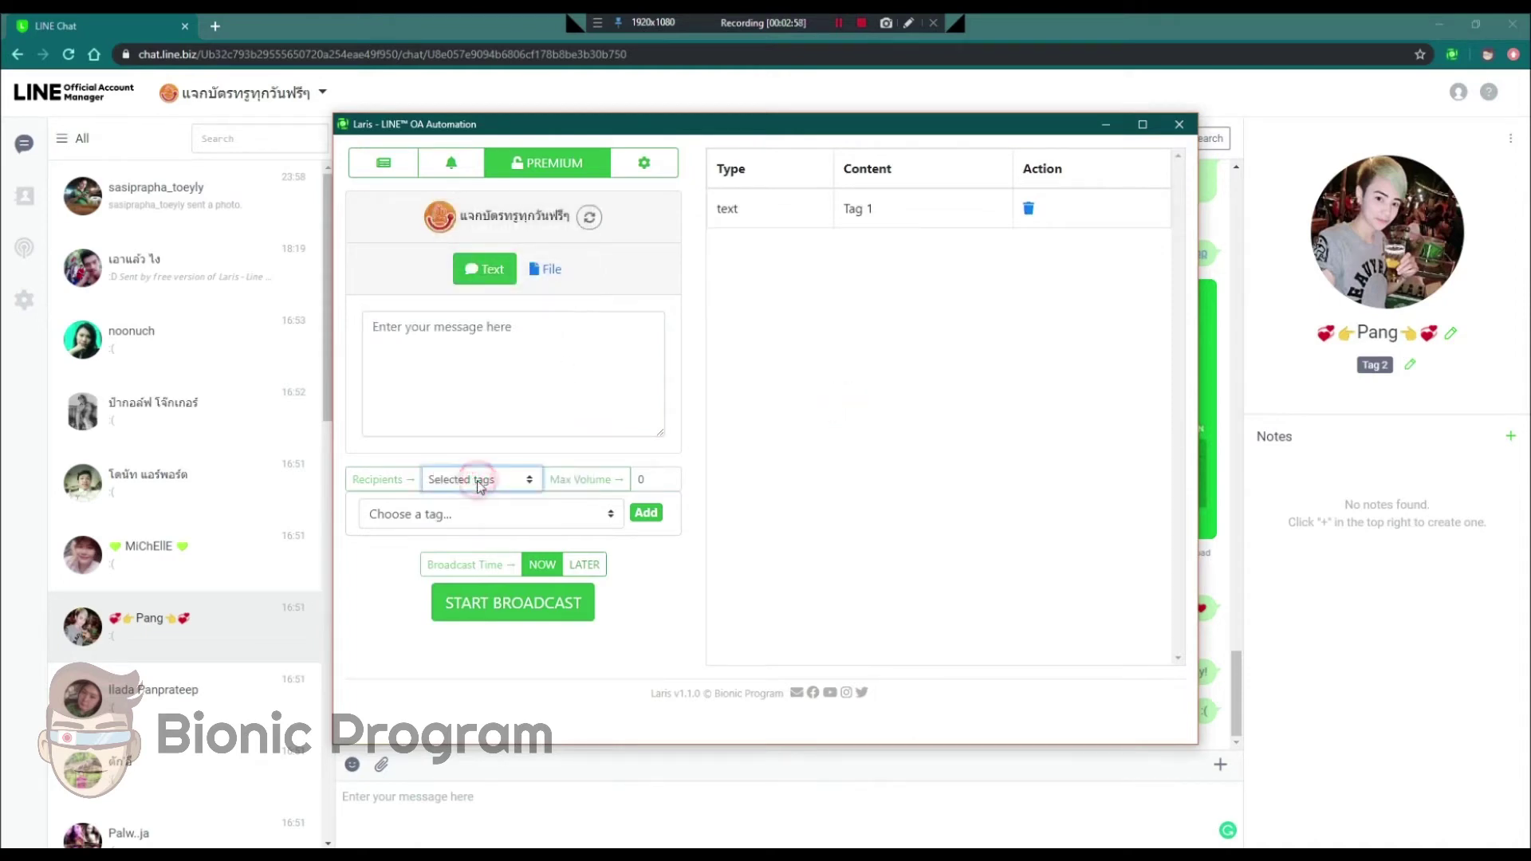
Step: Refresh the account data in Laris and add Tag 1 as the broadcast's target tag
click(517, 517)
click(529, 515)
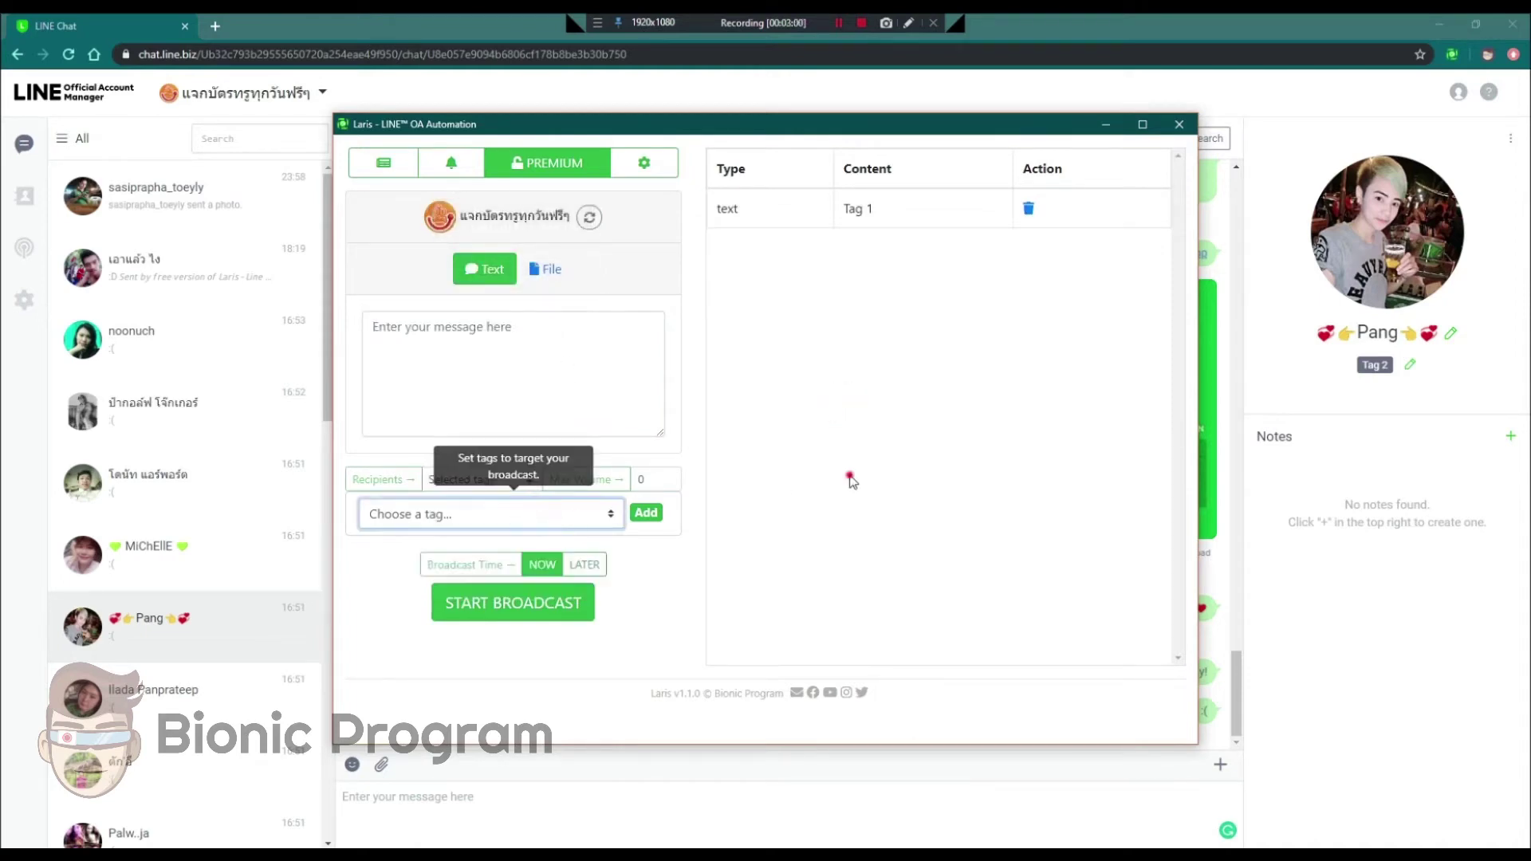
click(523, 516)
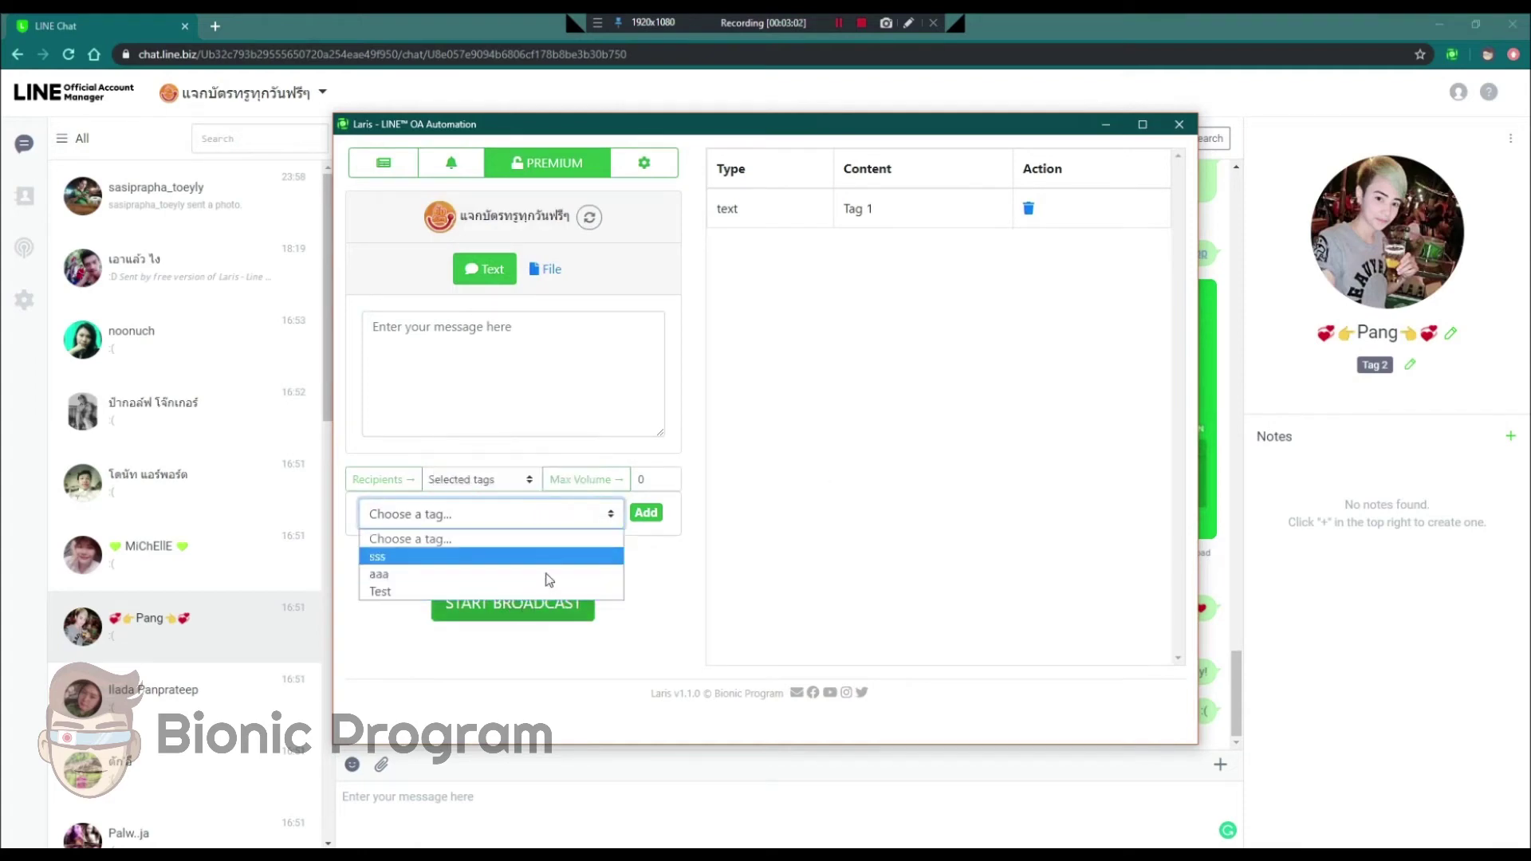
click(847, 520)
click(590, 219)
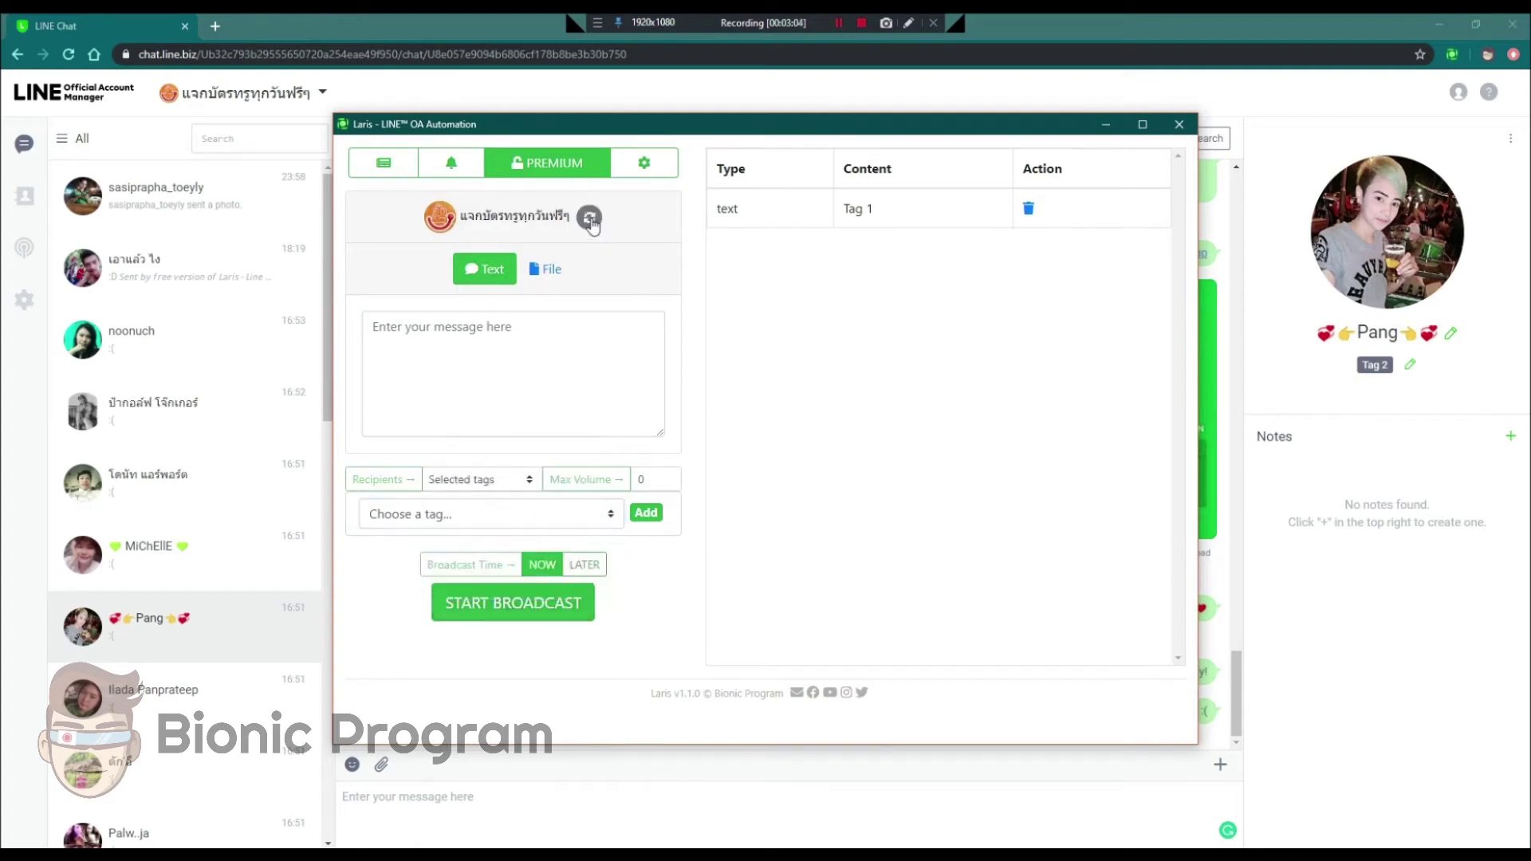
click(534, 517)
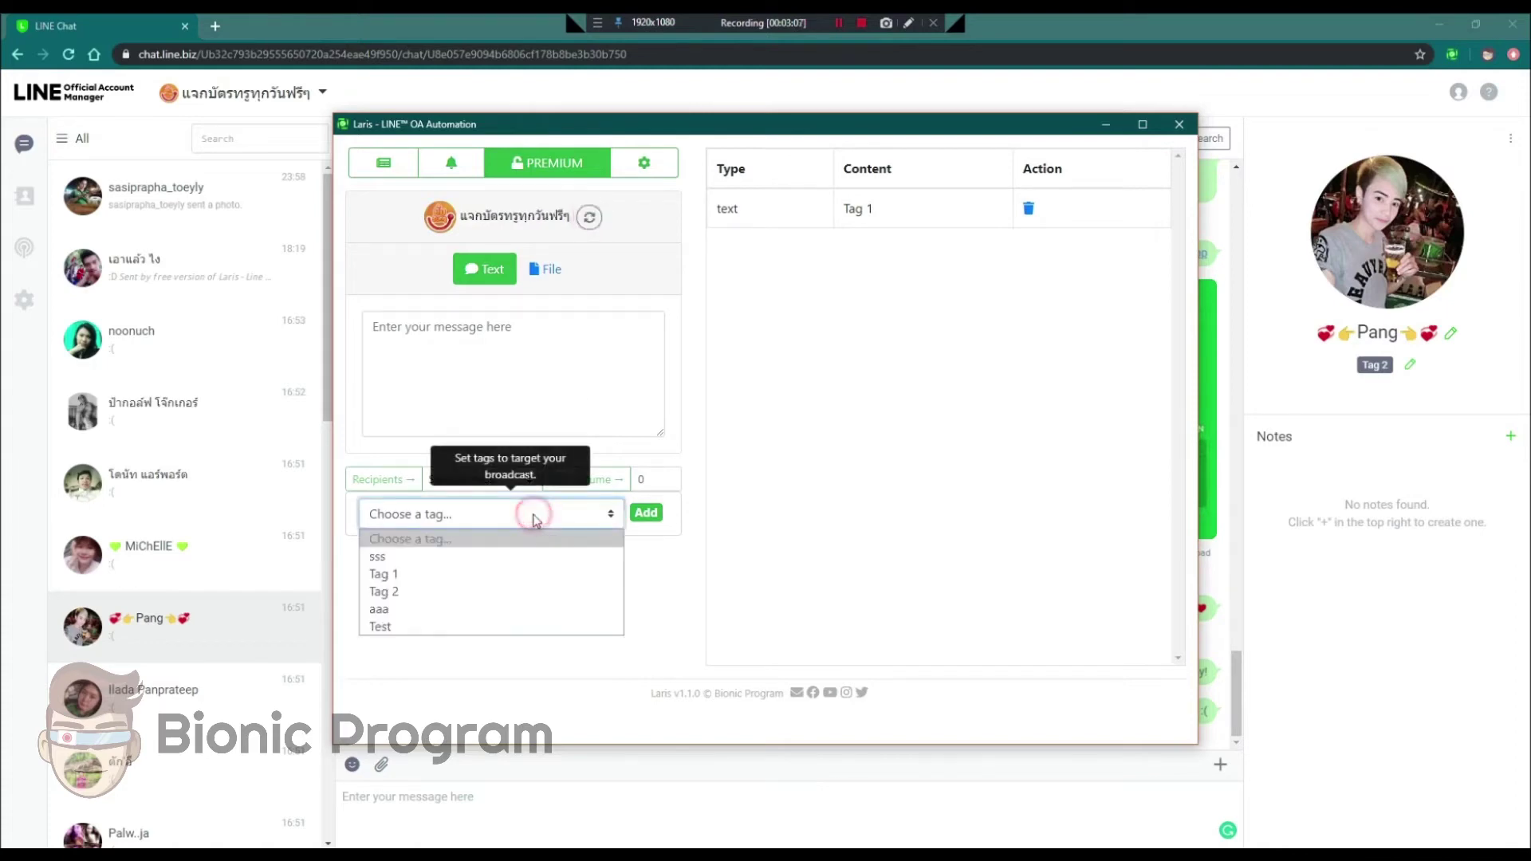
click(410, 580)
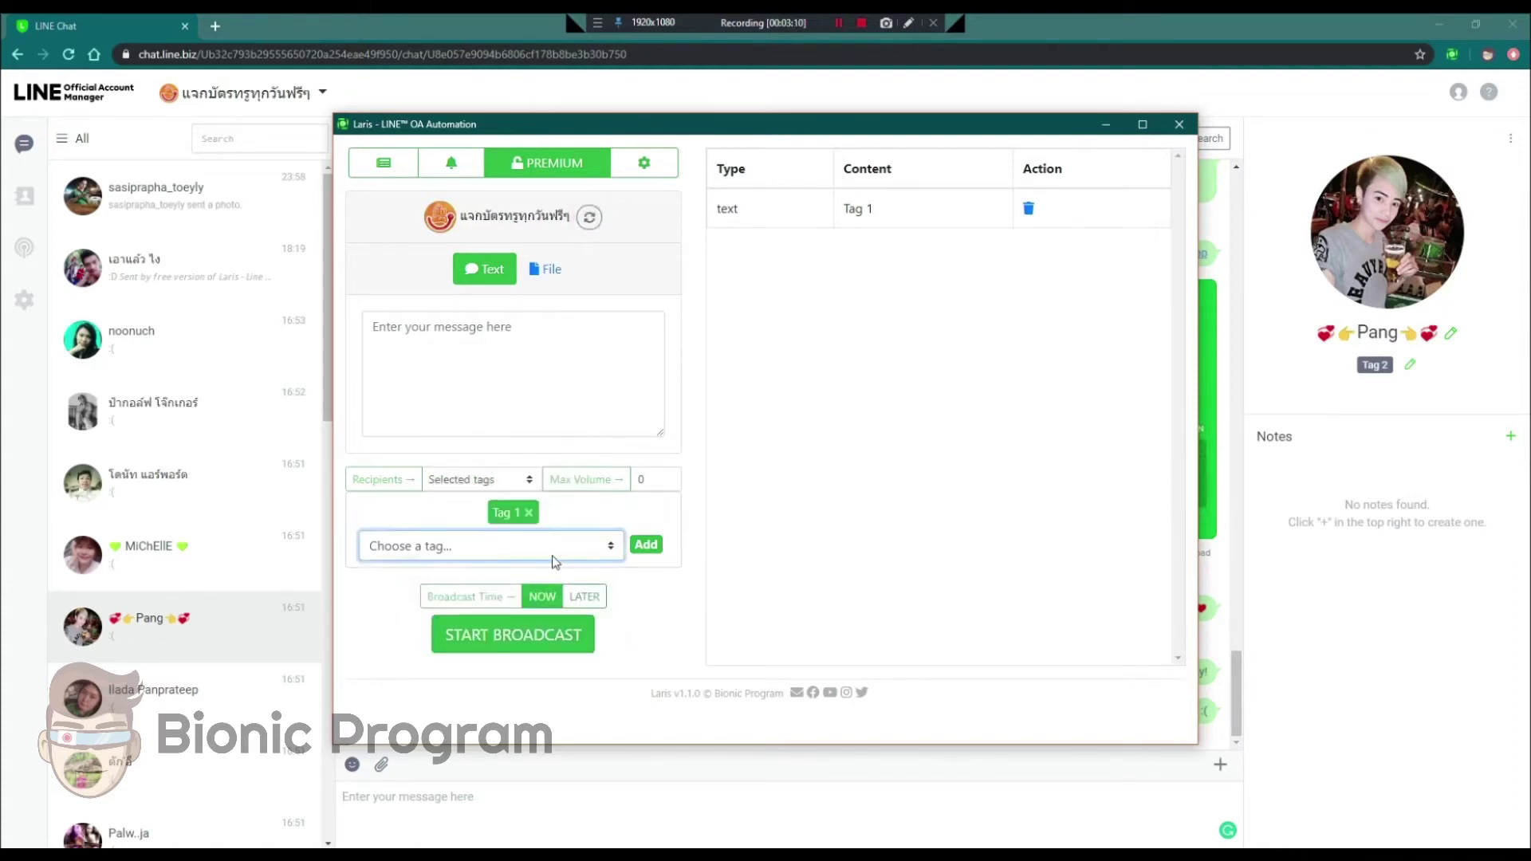
click(548, 549)
click(549, 546)
Step: Start the immediate broadcast of the Tag 1 message to contacts with Tag 1
click(561, 360)
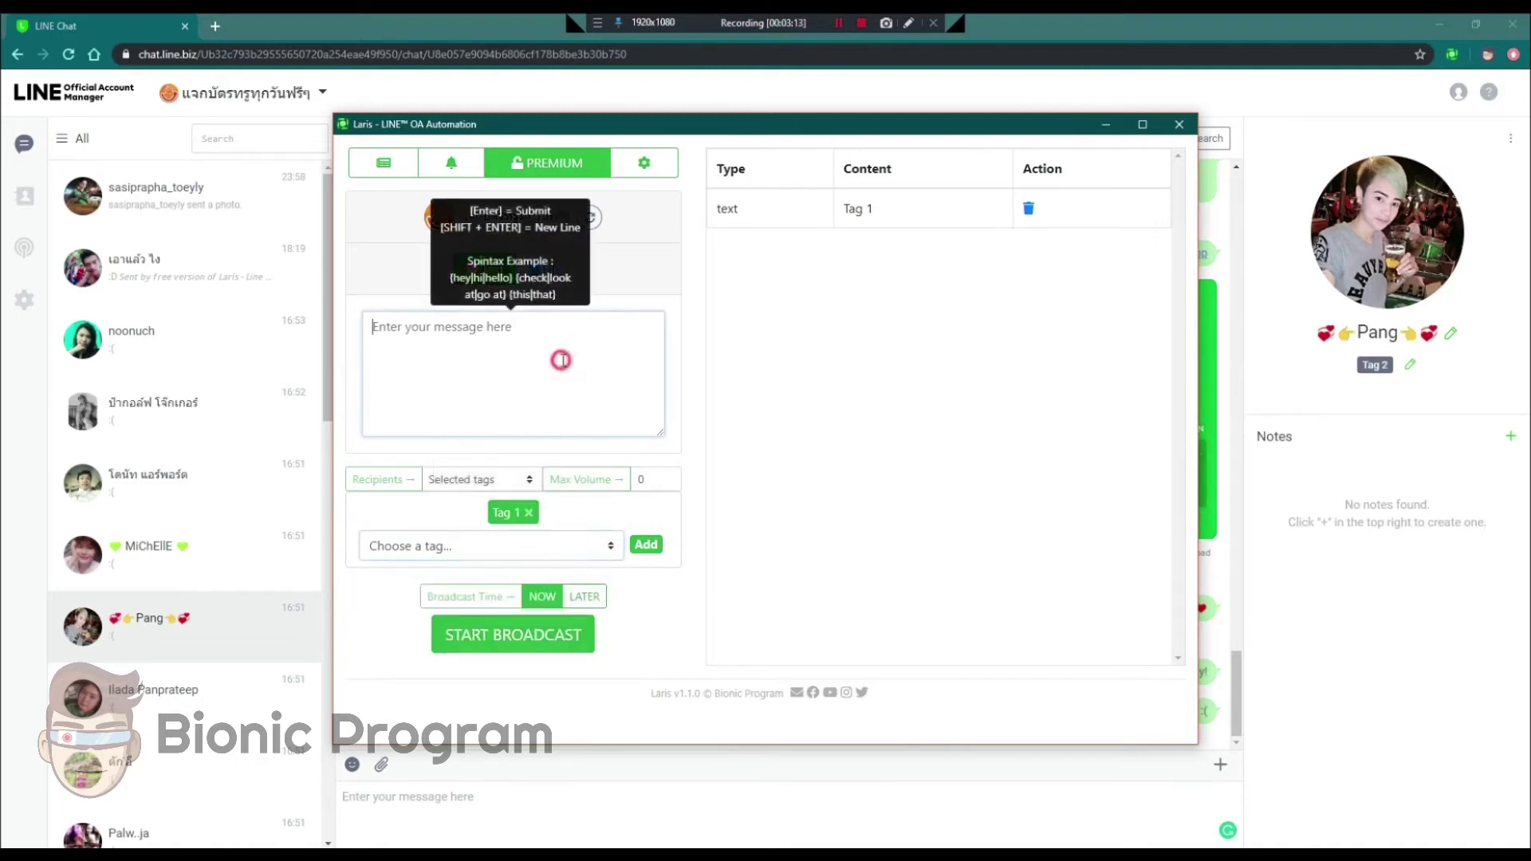
click(510, 636)
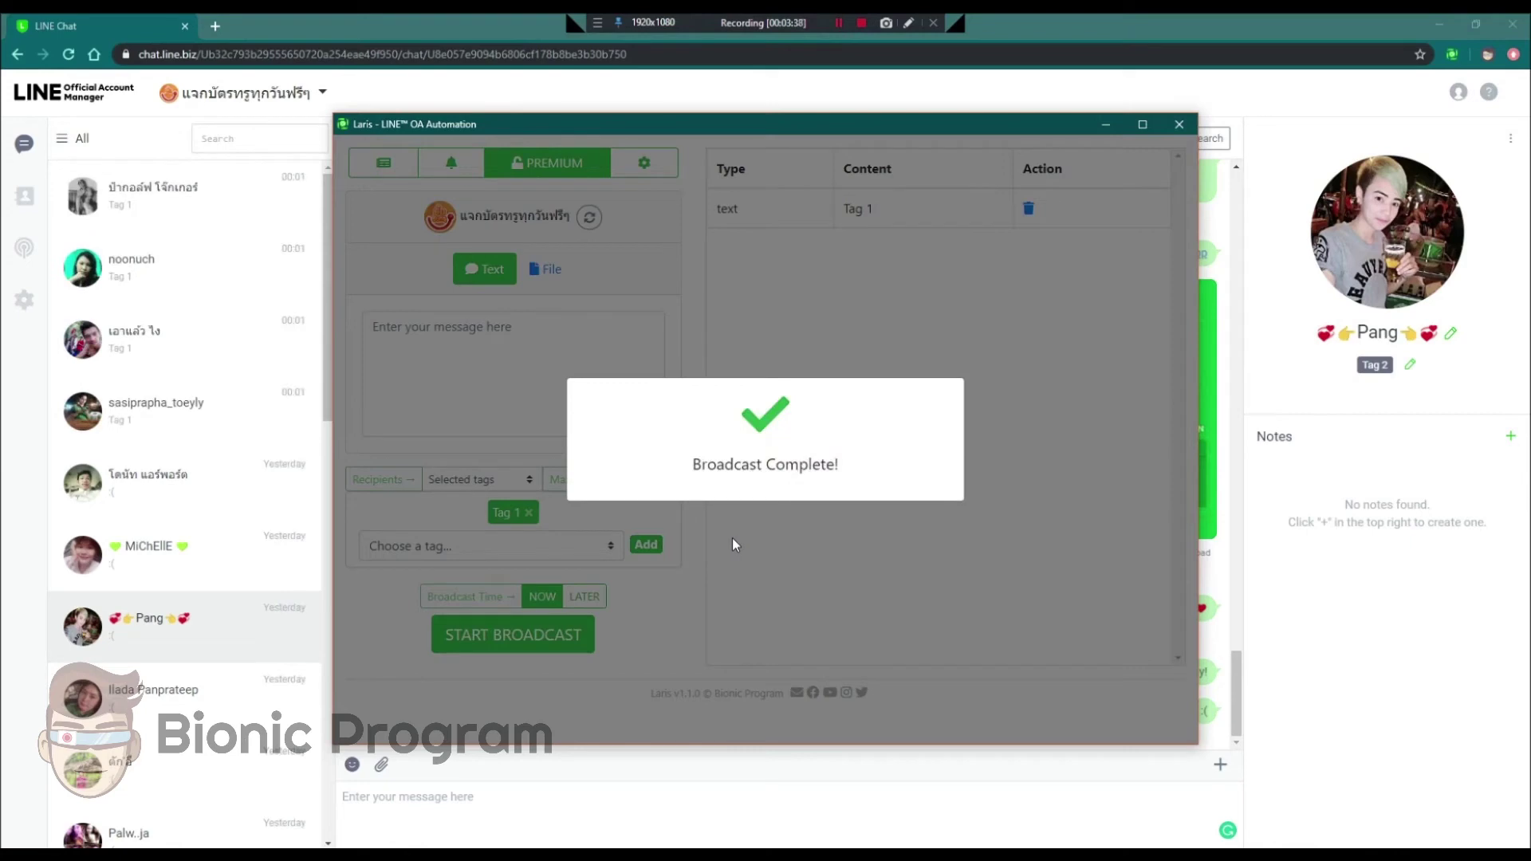
Step: Switch to LINE Chat and check the conversations of the first four contacts for the Tag 1 message
click(188, 204)
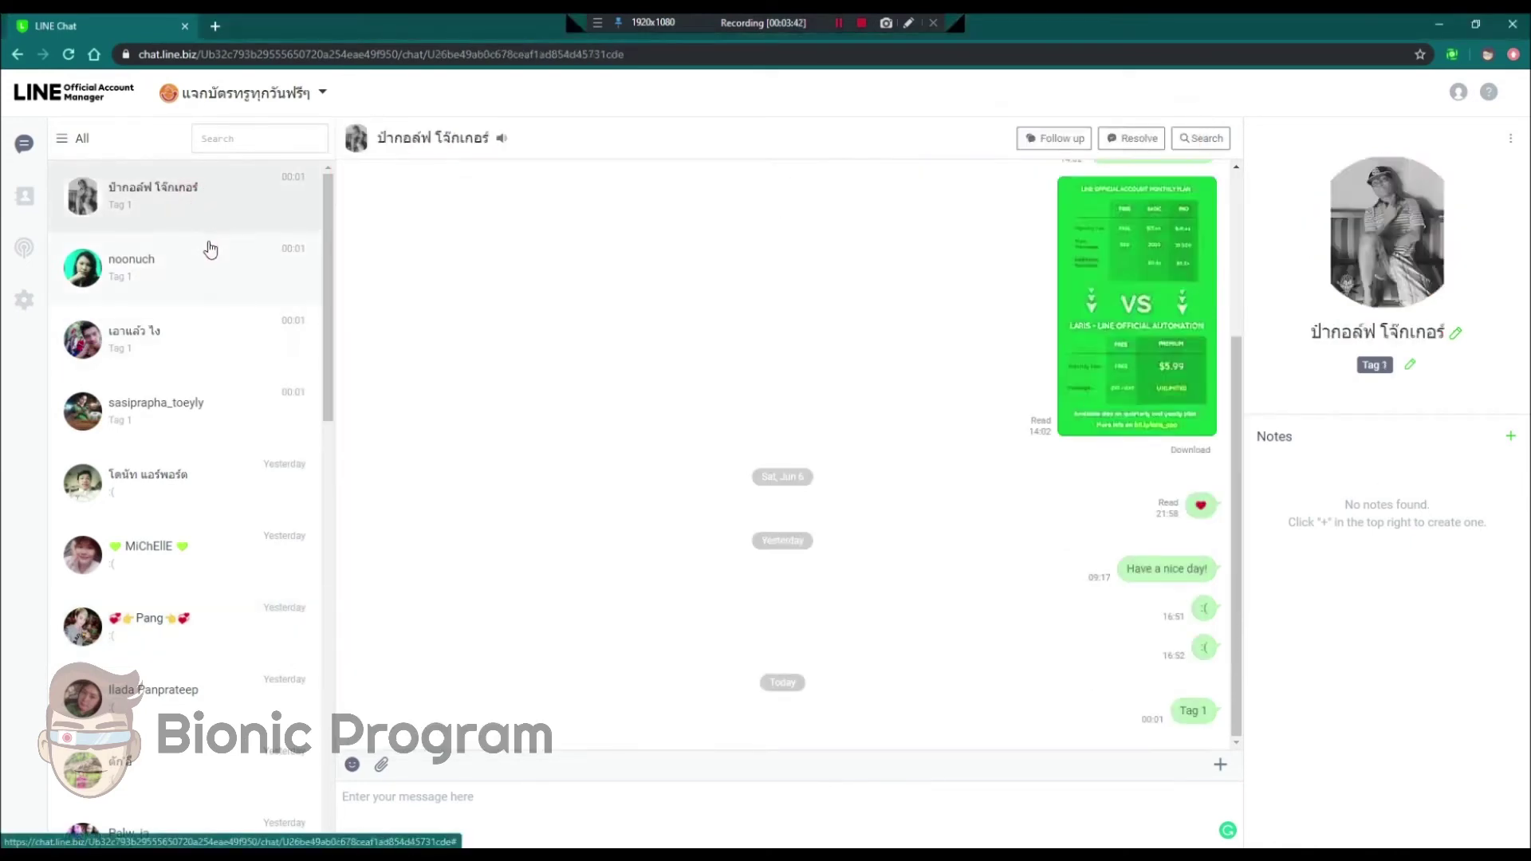
click(206, 275)
click(207, 344)
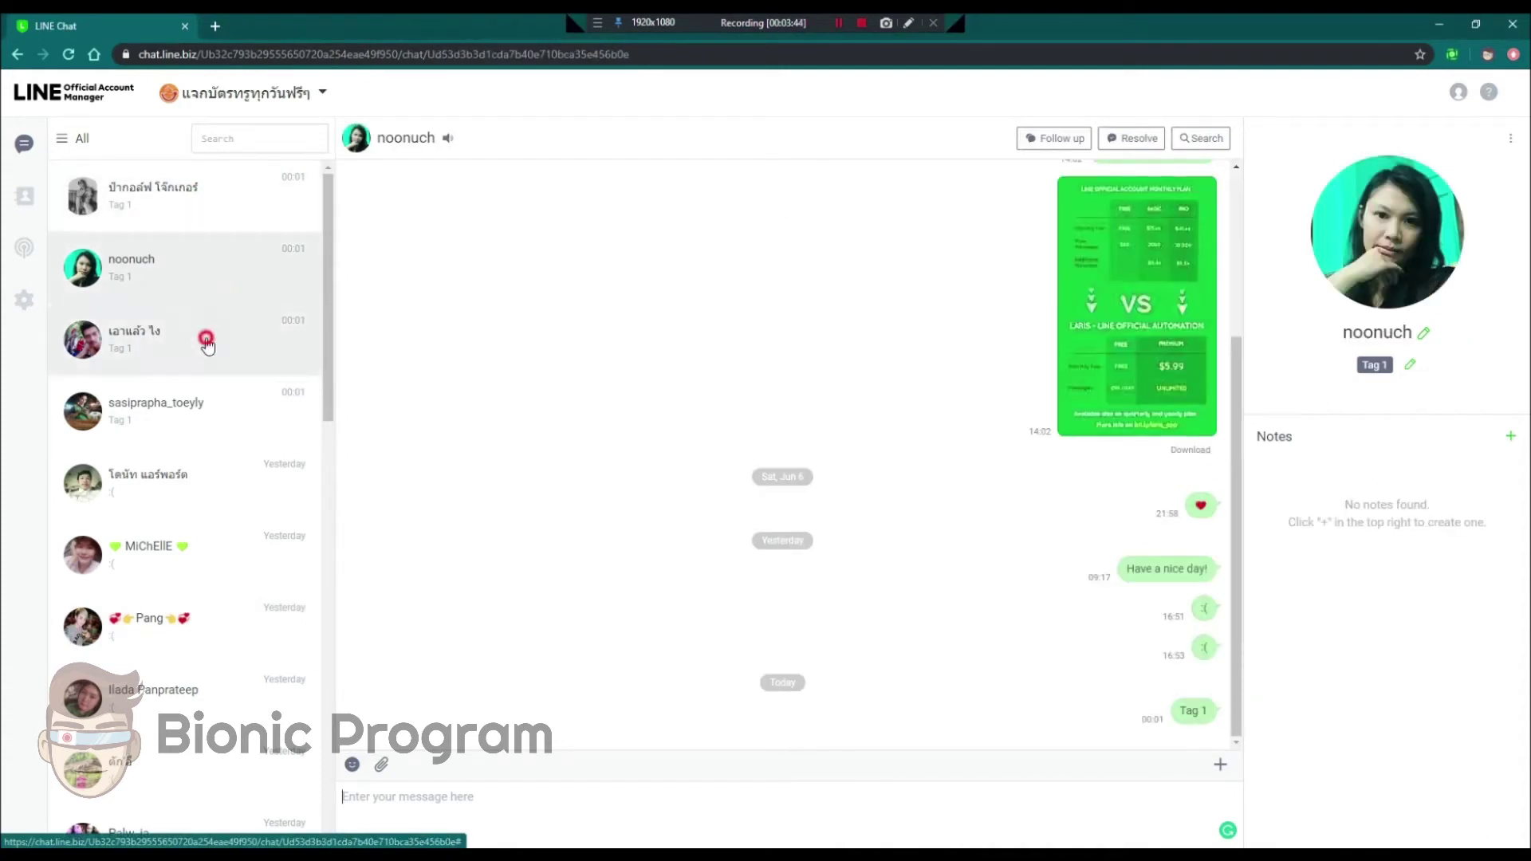
click(204, 423)
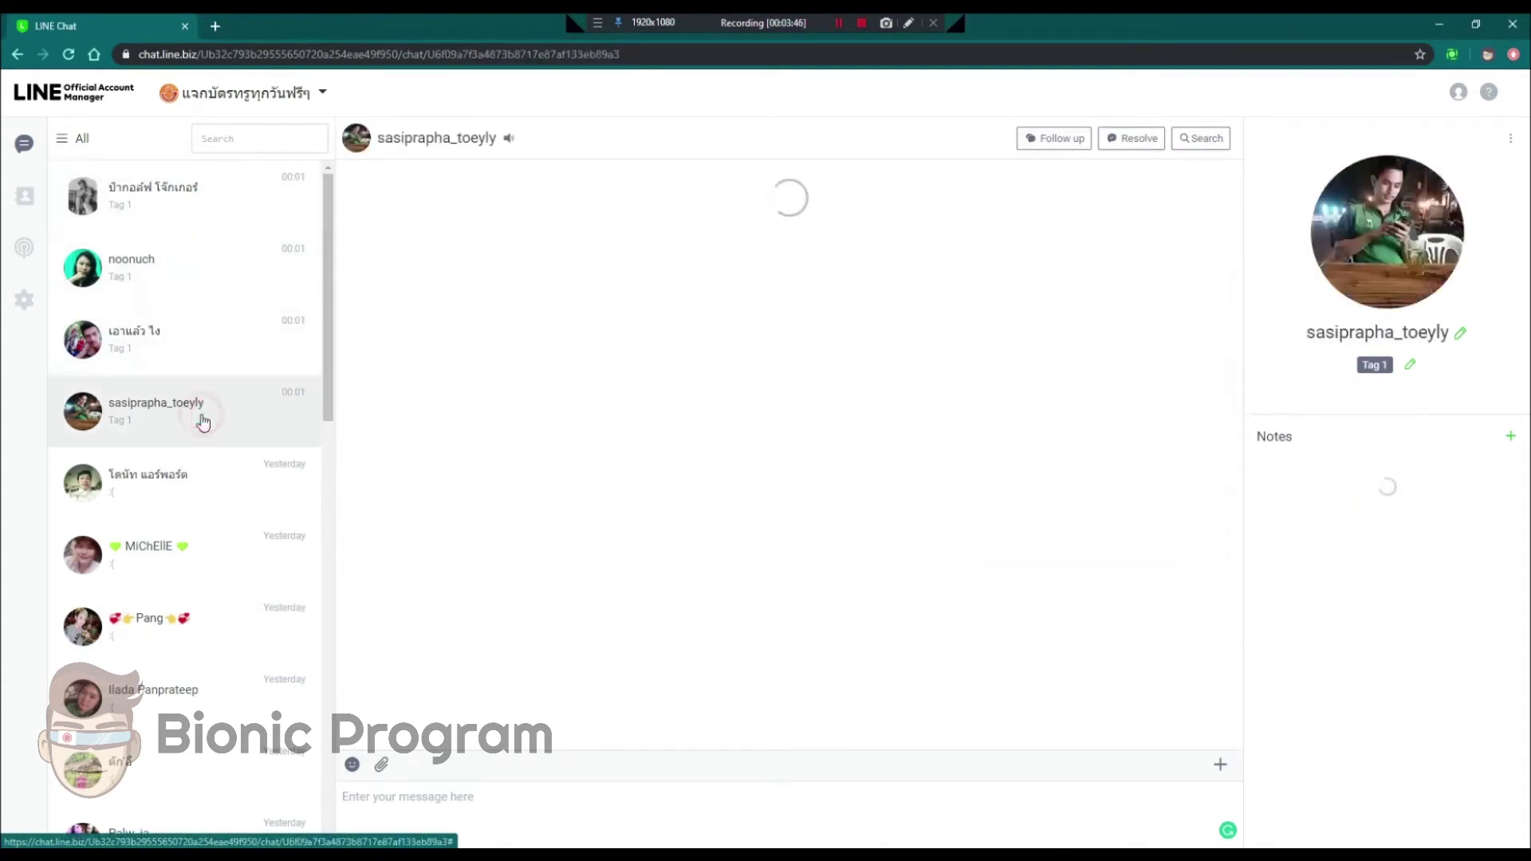
click(205, 343)
click(219, 277)
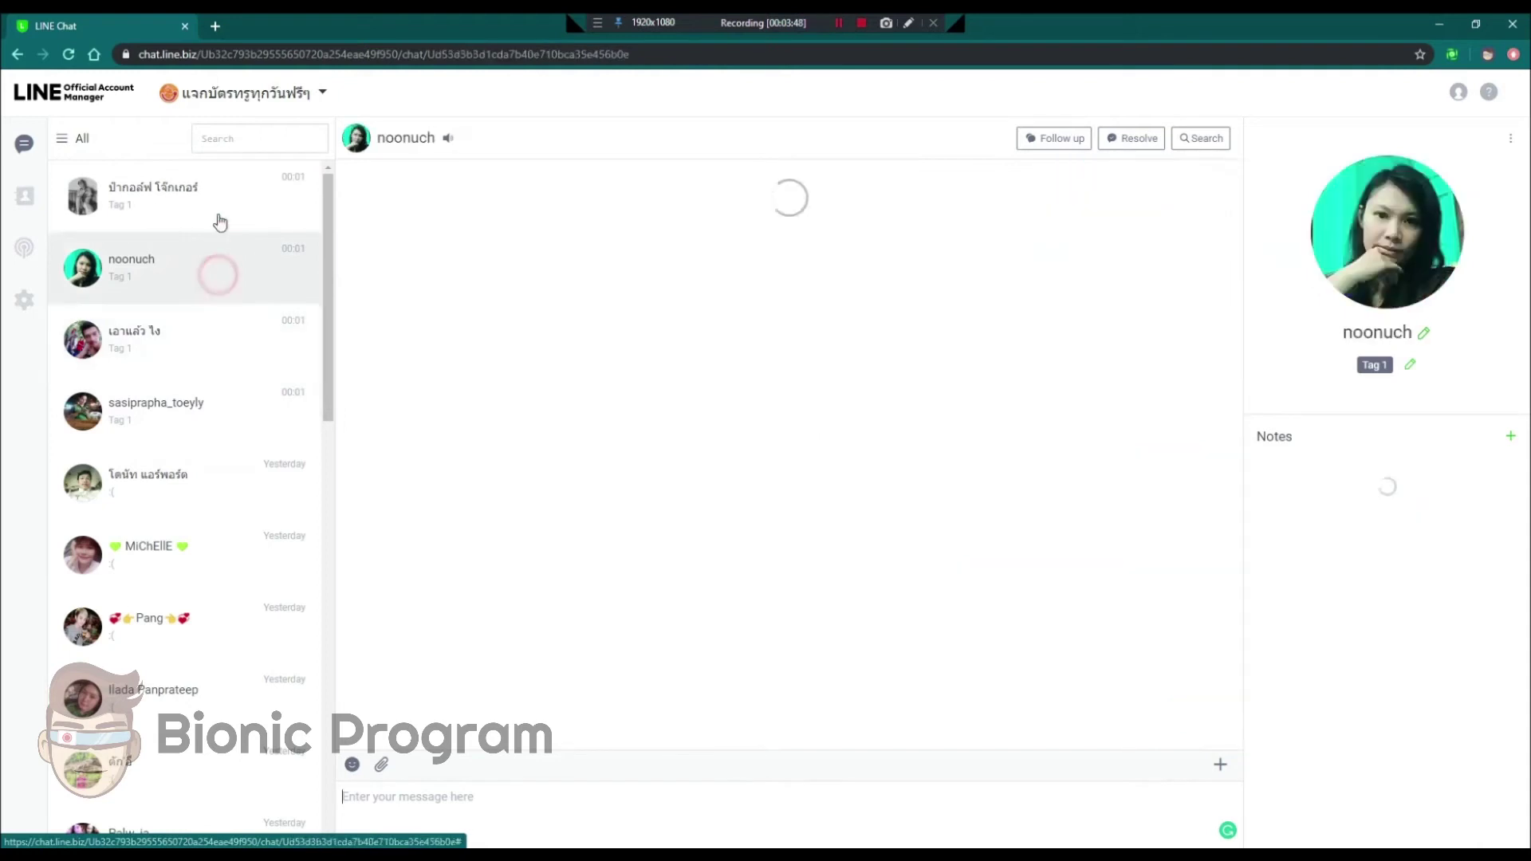
click(216, 209)
click(229, 268)
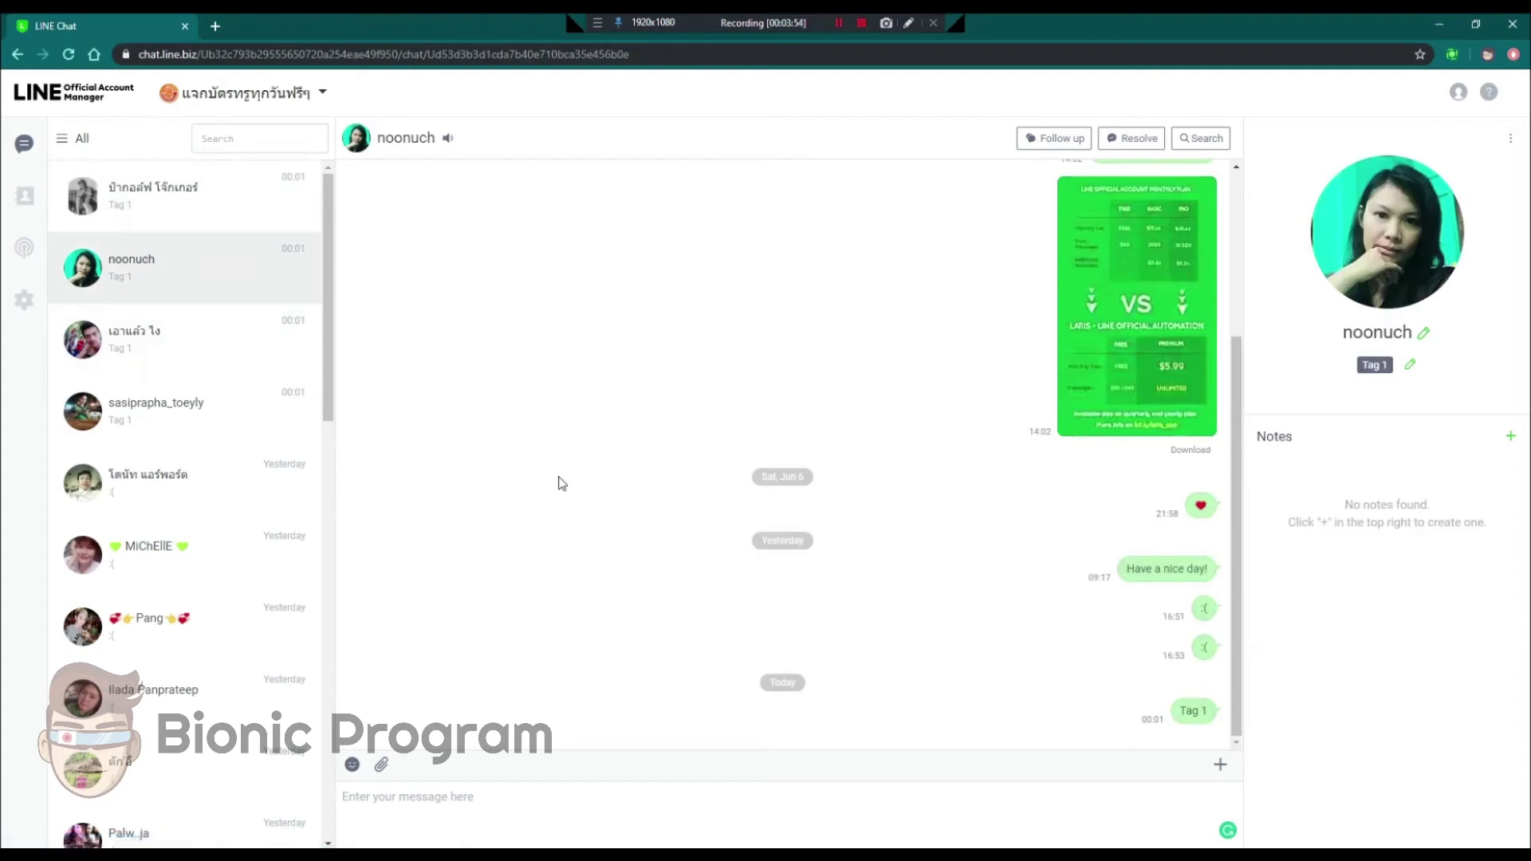
click(227, 352)
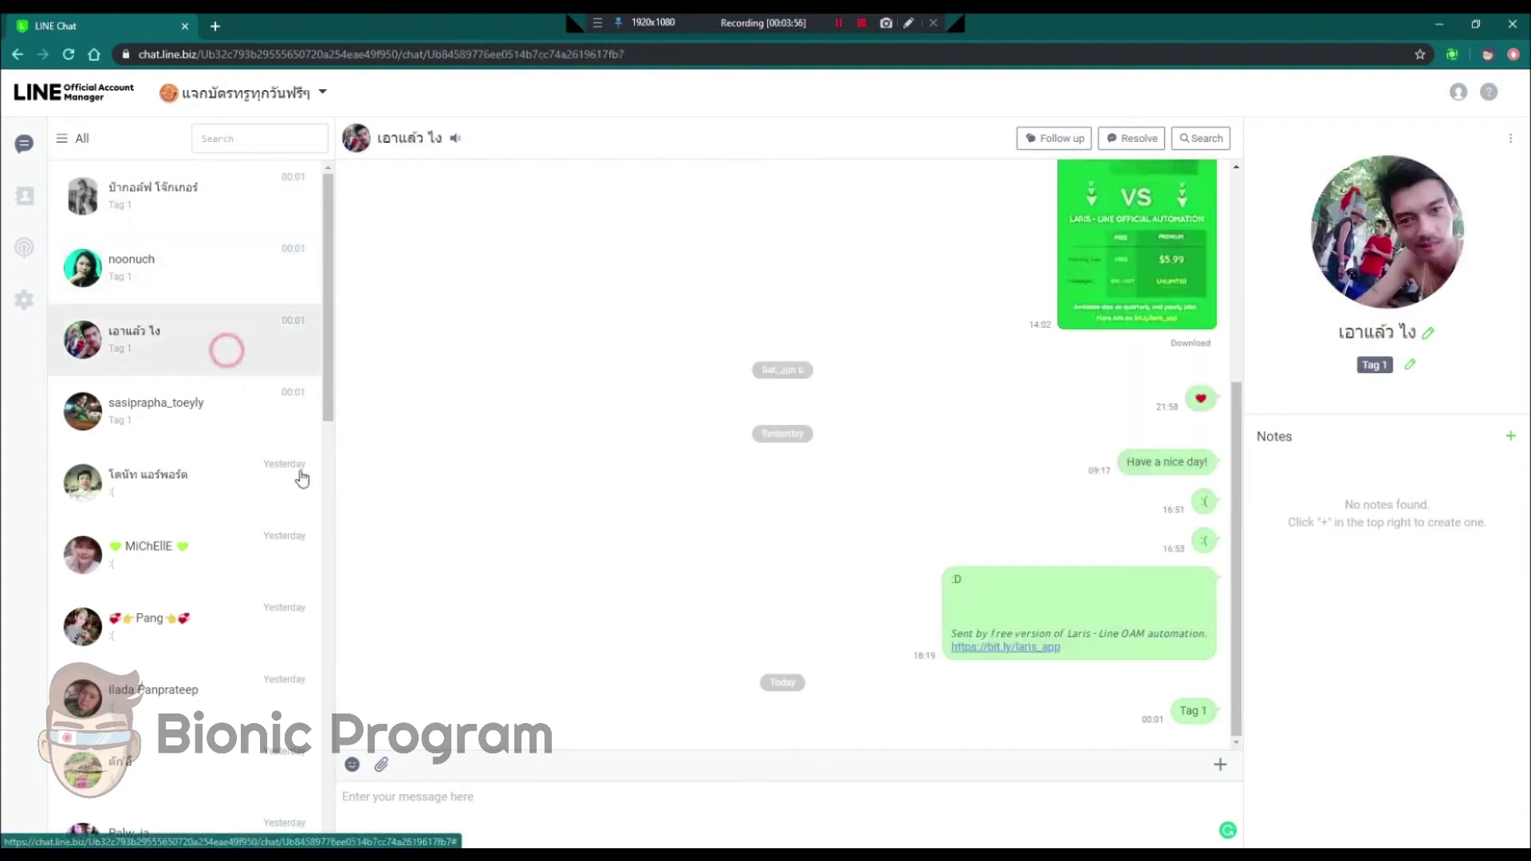
Step: Switch to Laris, replace the Tag 1 broadcast content with a text message reading "Tag 2", and clear the message box
key(alt+Tab)
click(492, 363)
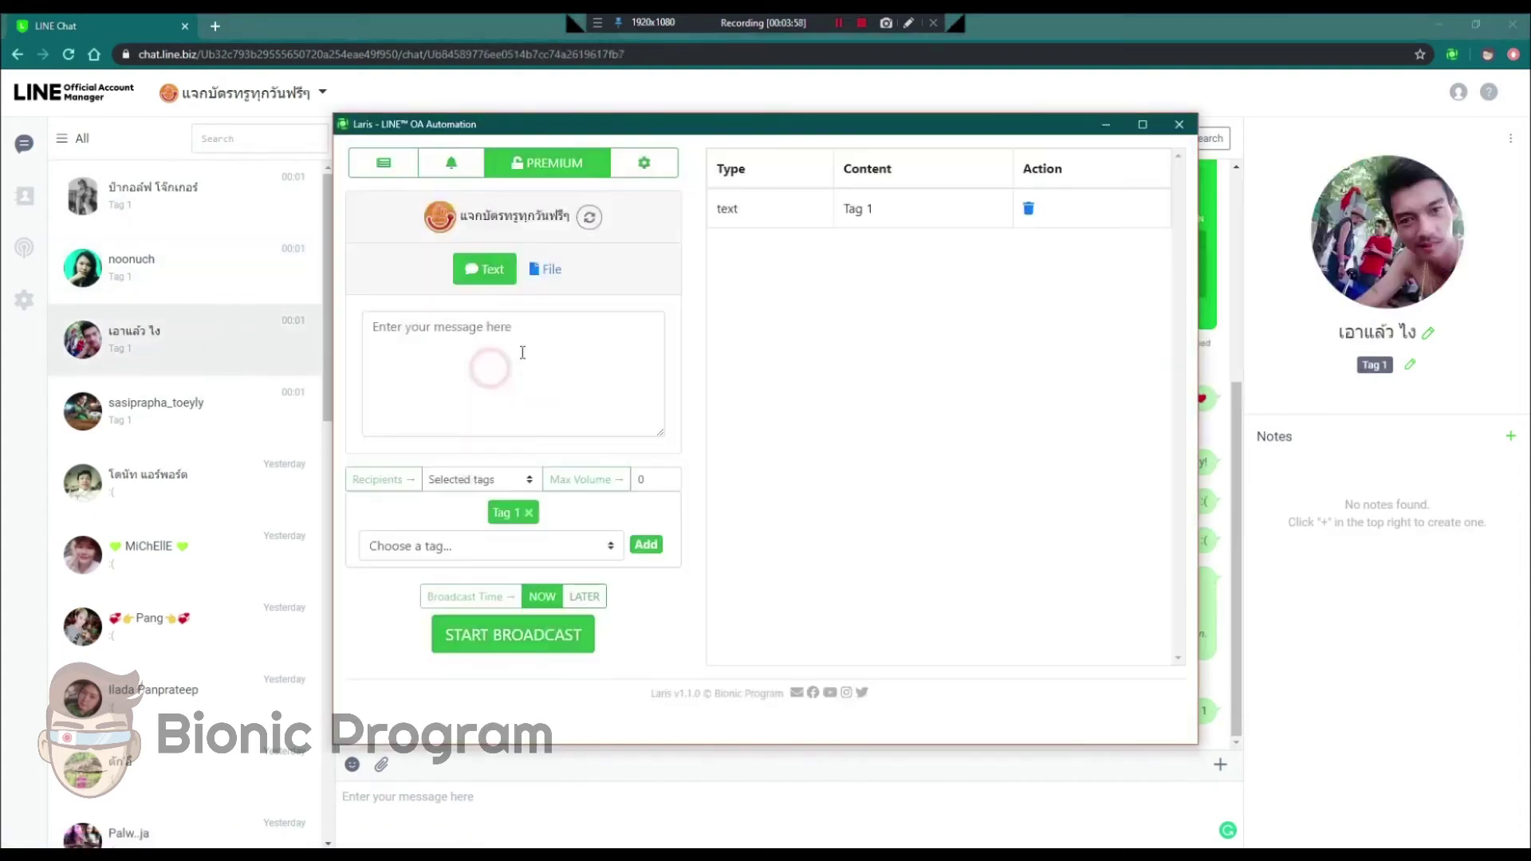
click(1028, 208)
click(495, 342)
text(Tag 2)
key(Return)
key(ctrl+a)
key(BackSpace)
Step: Replace the target tag Tag 1 with Tag 2 and start the broadcast
click(529, 513)
click(529, 513)
click(465, 587)
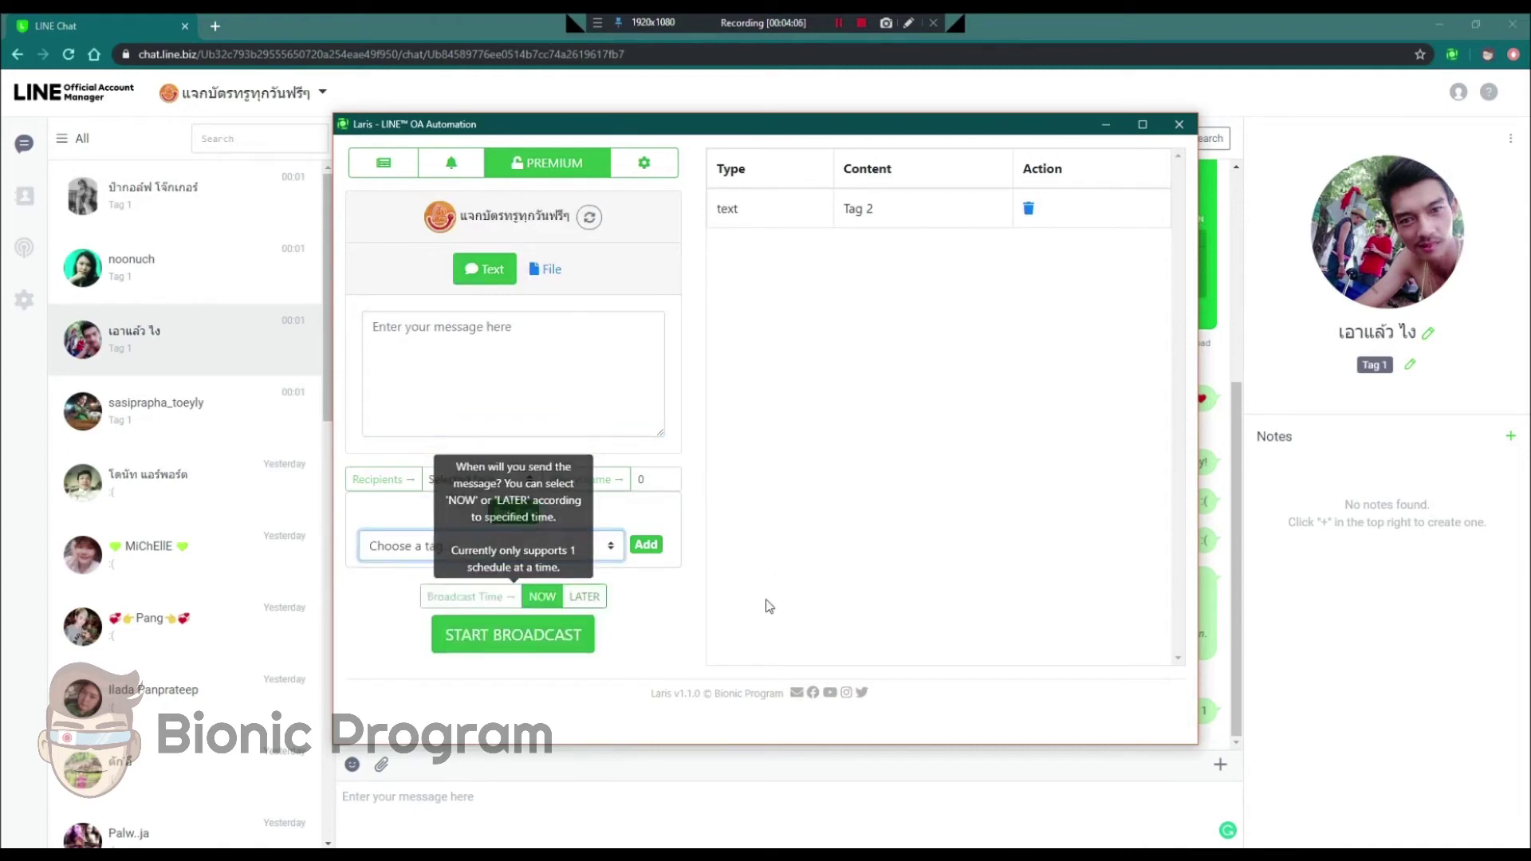
click(590, 634)
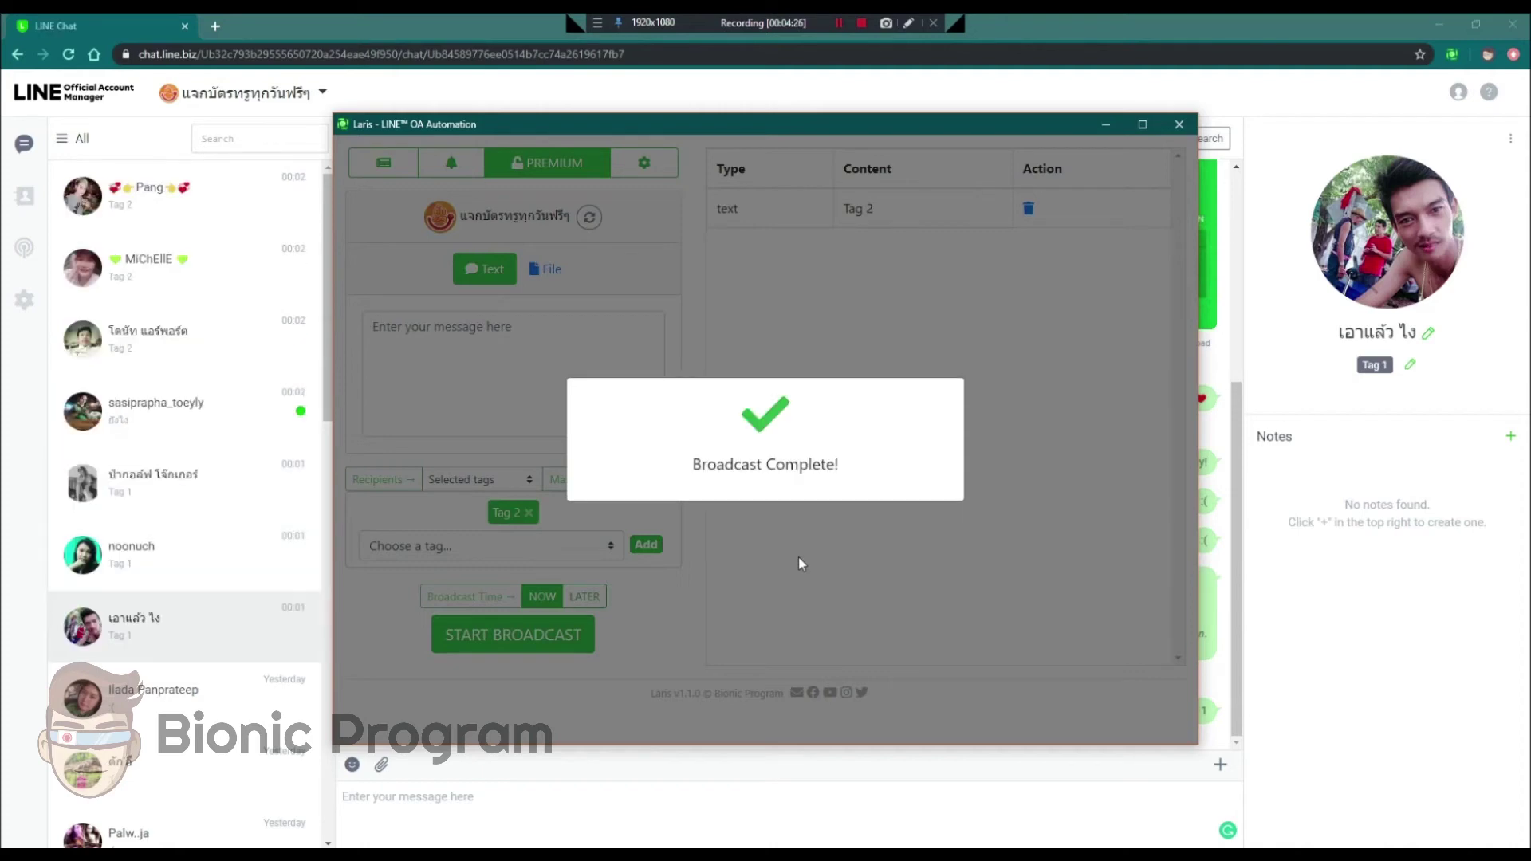
Step: Switch to LINE Chat and check the conversations of the first three contacts for the Tag 2 message
click(195, 335)
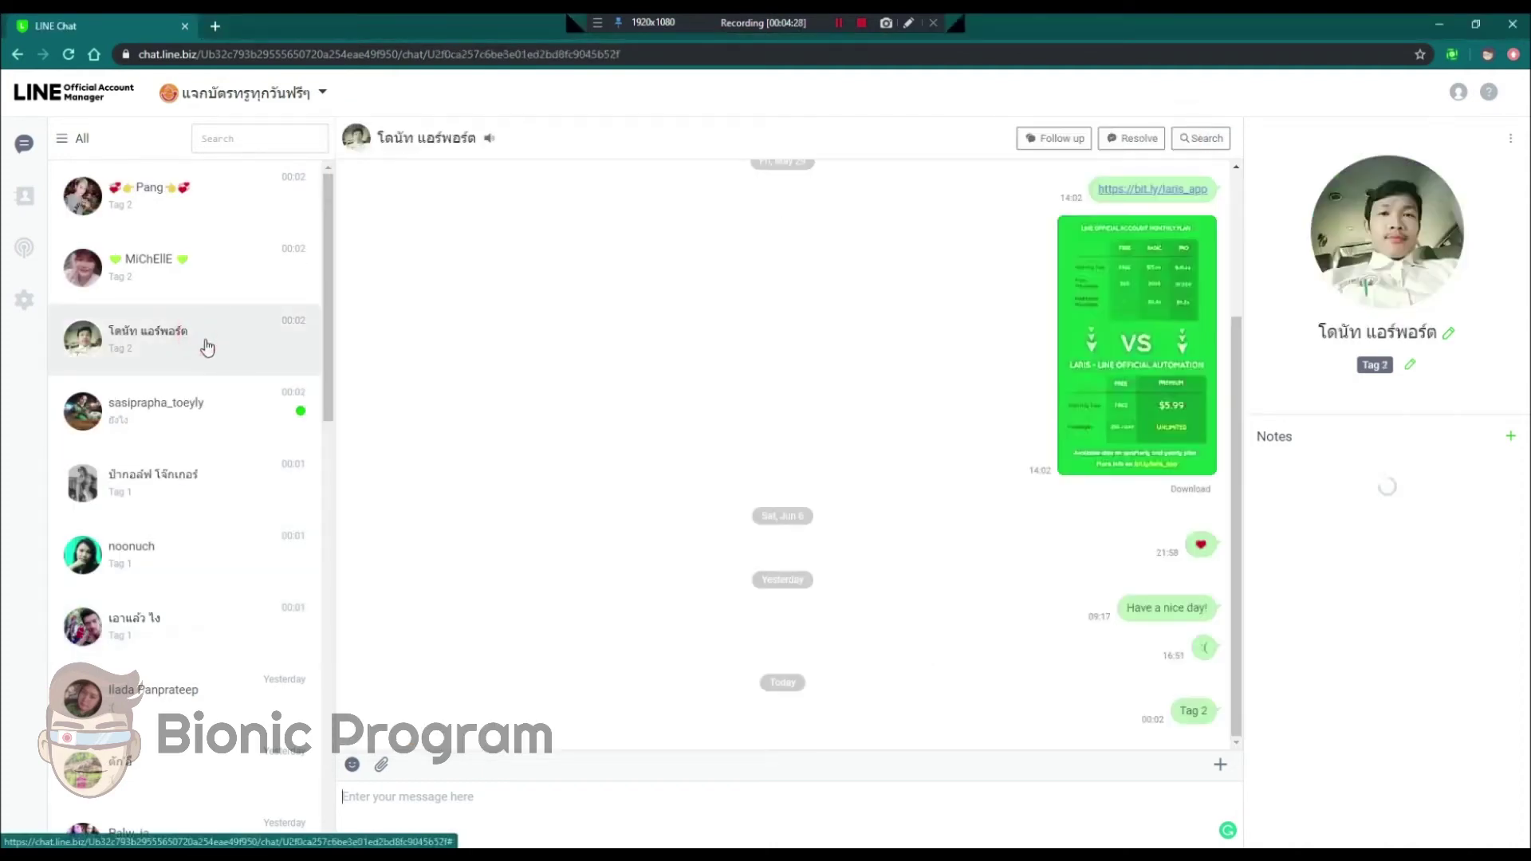
click(213, 210)
click(228, 268)
click(209, 200)
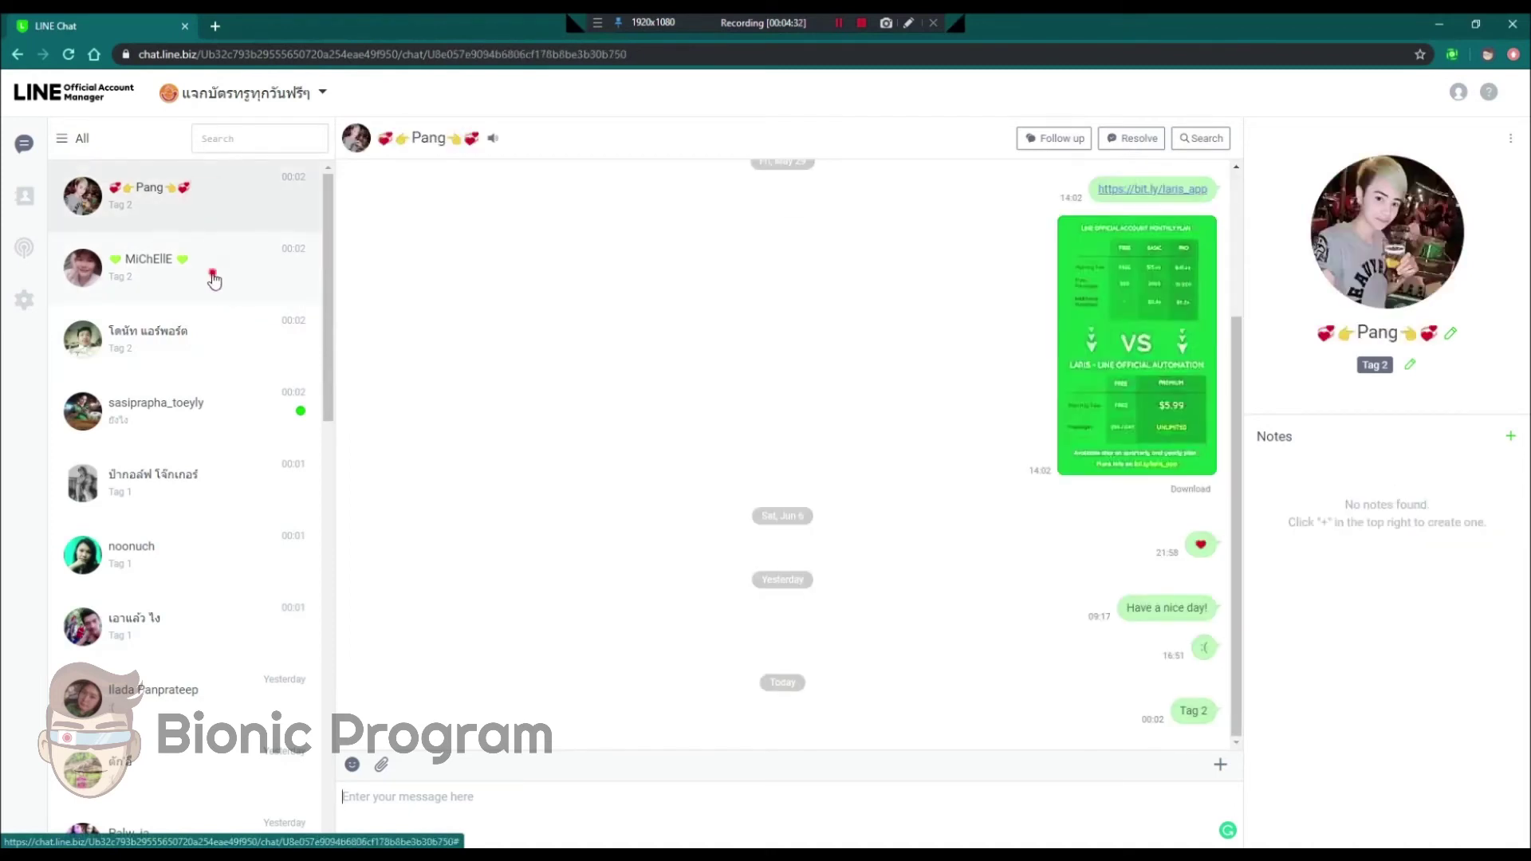
click(215, 277)
click(207, 354)
click(215, 272)
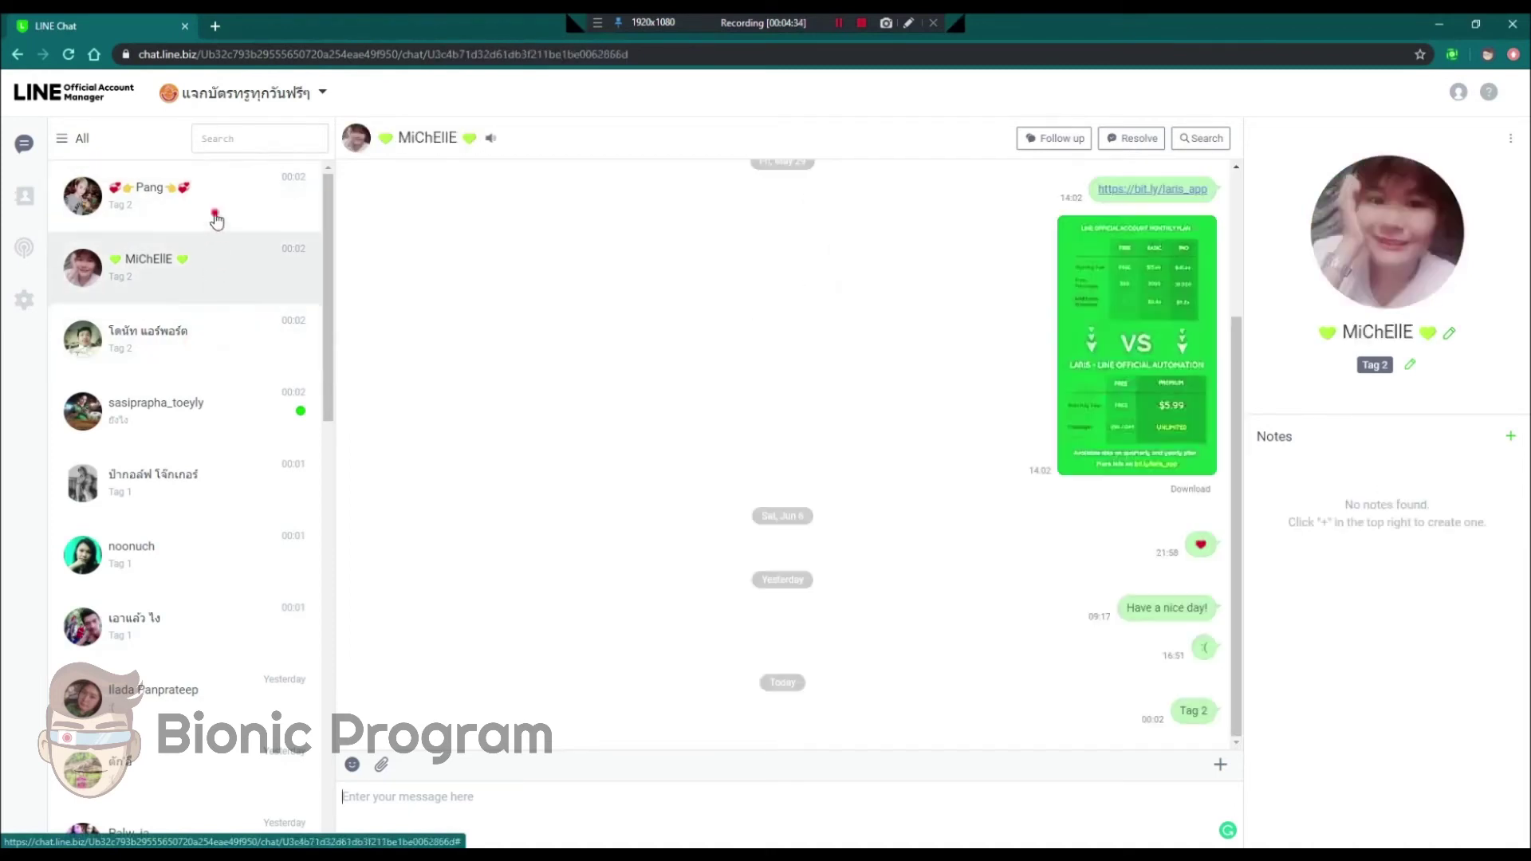
click(212, 219)
click(221, 281)
click(222, 324)
click(226, 262)
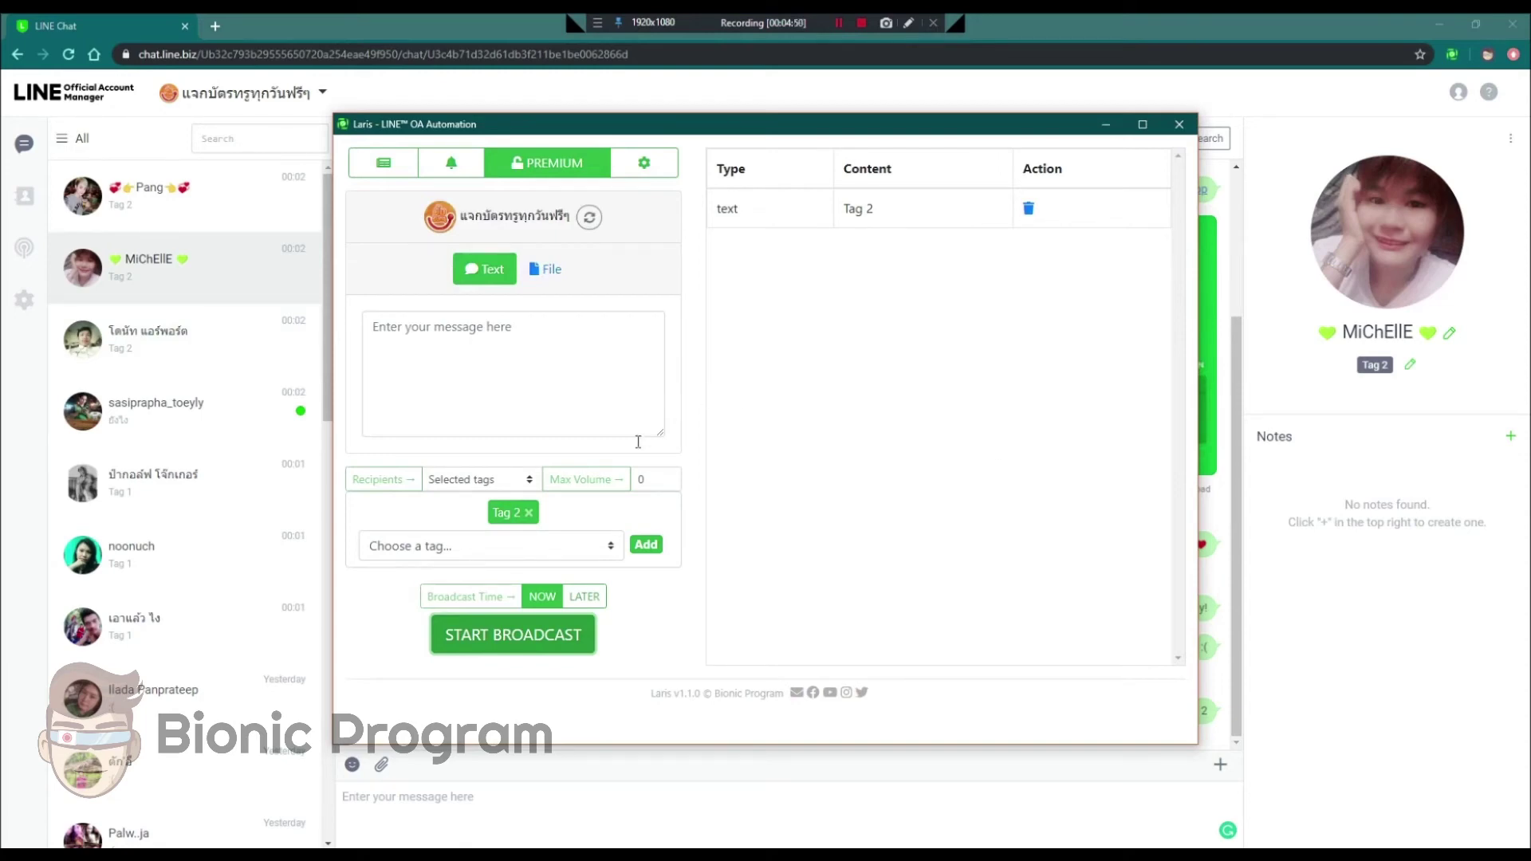
Step: In Laris, remove the target tag Tag 2 and set the broadcast recipients to All from inbox
click(529, 512)
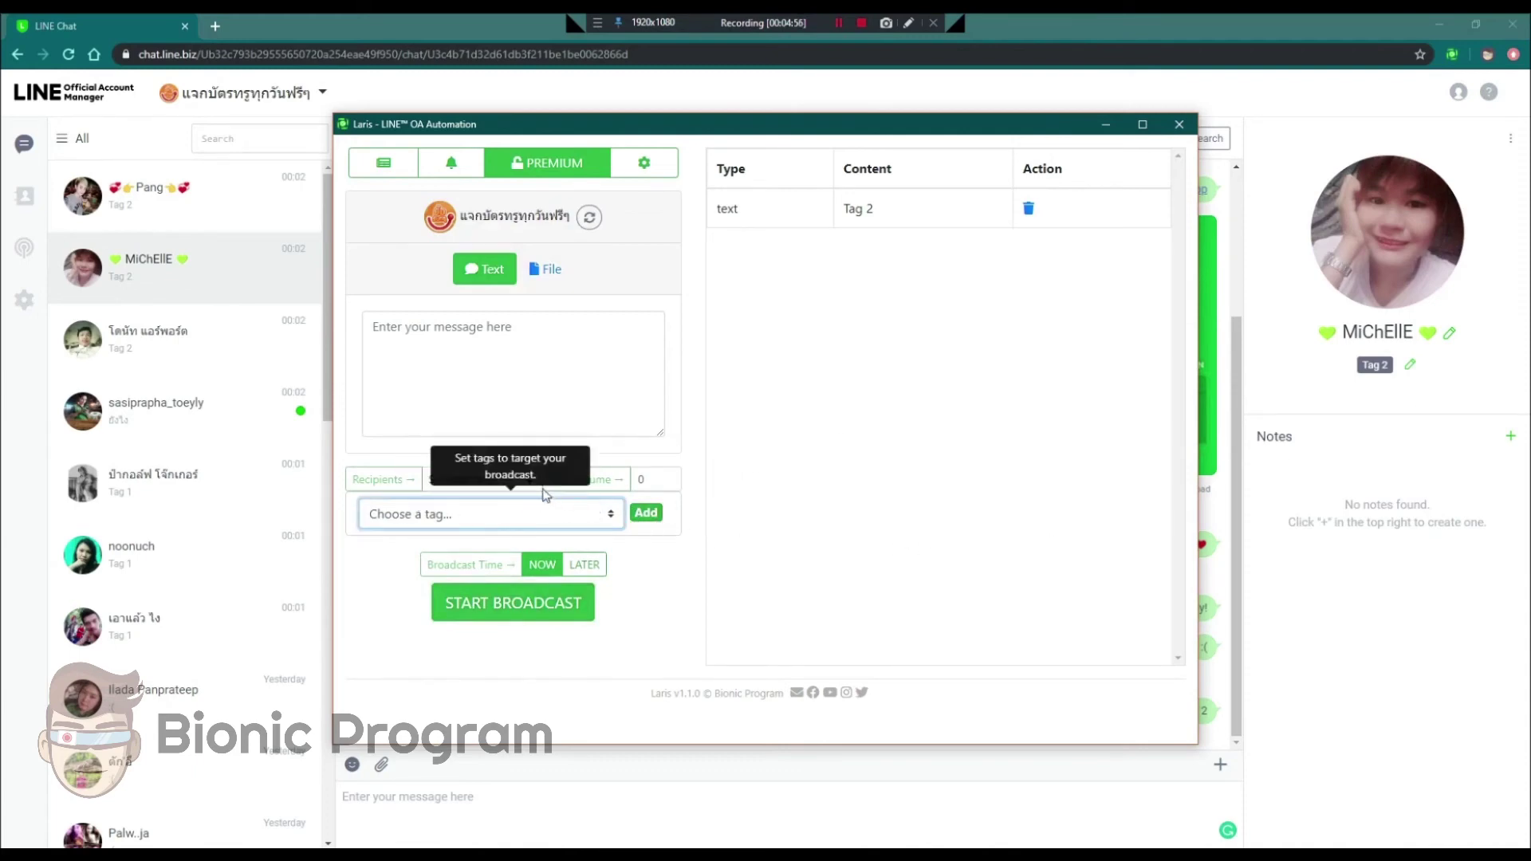
click(501, 479)
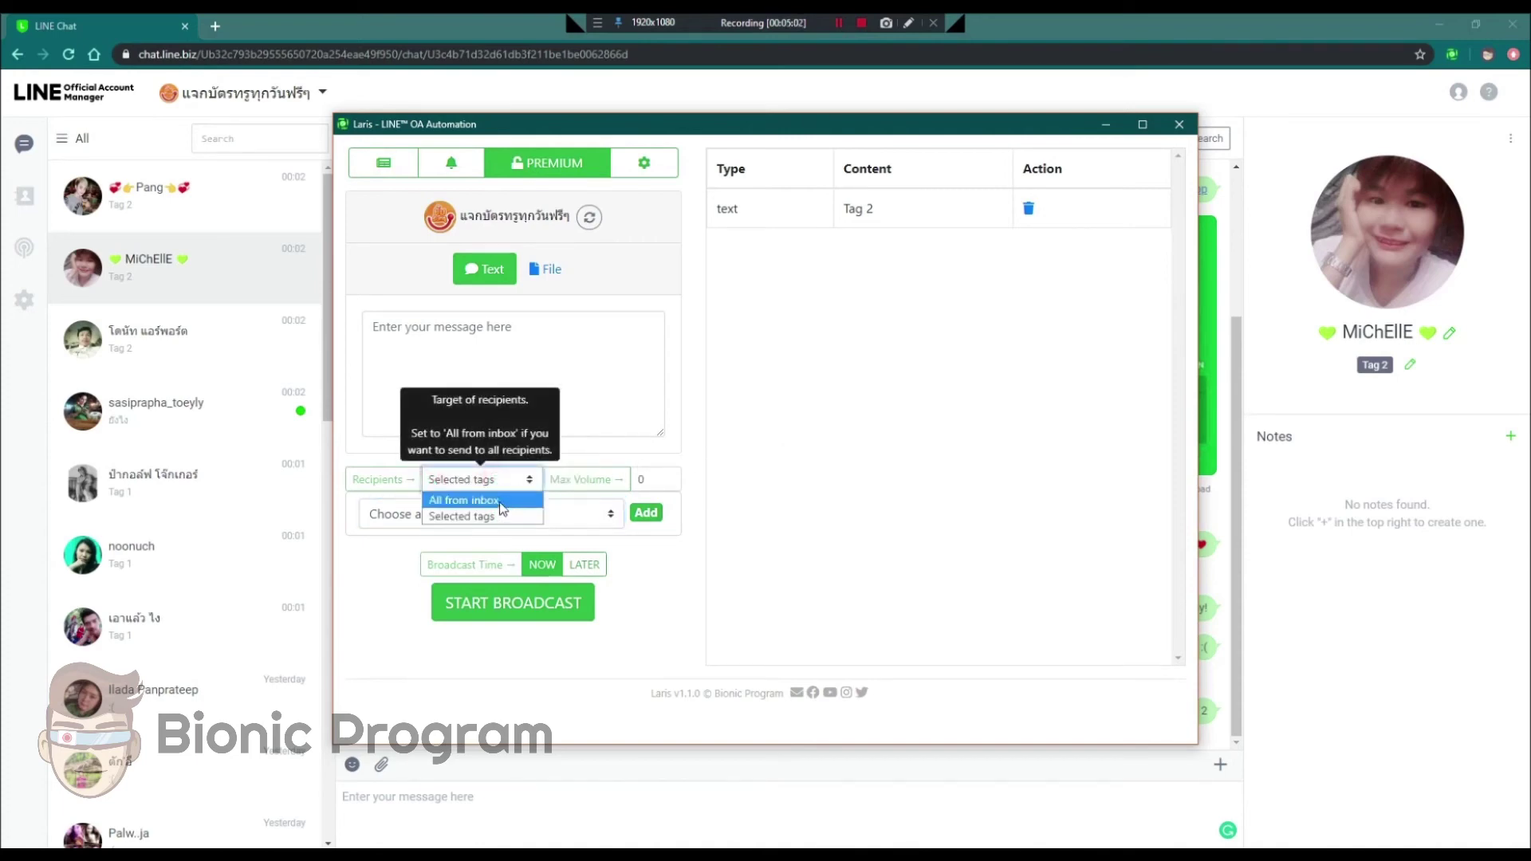
click(501, 501)
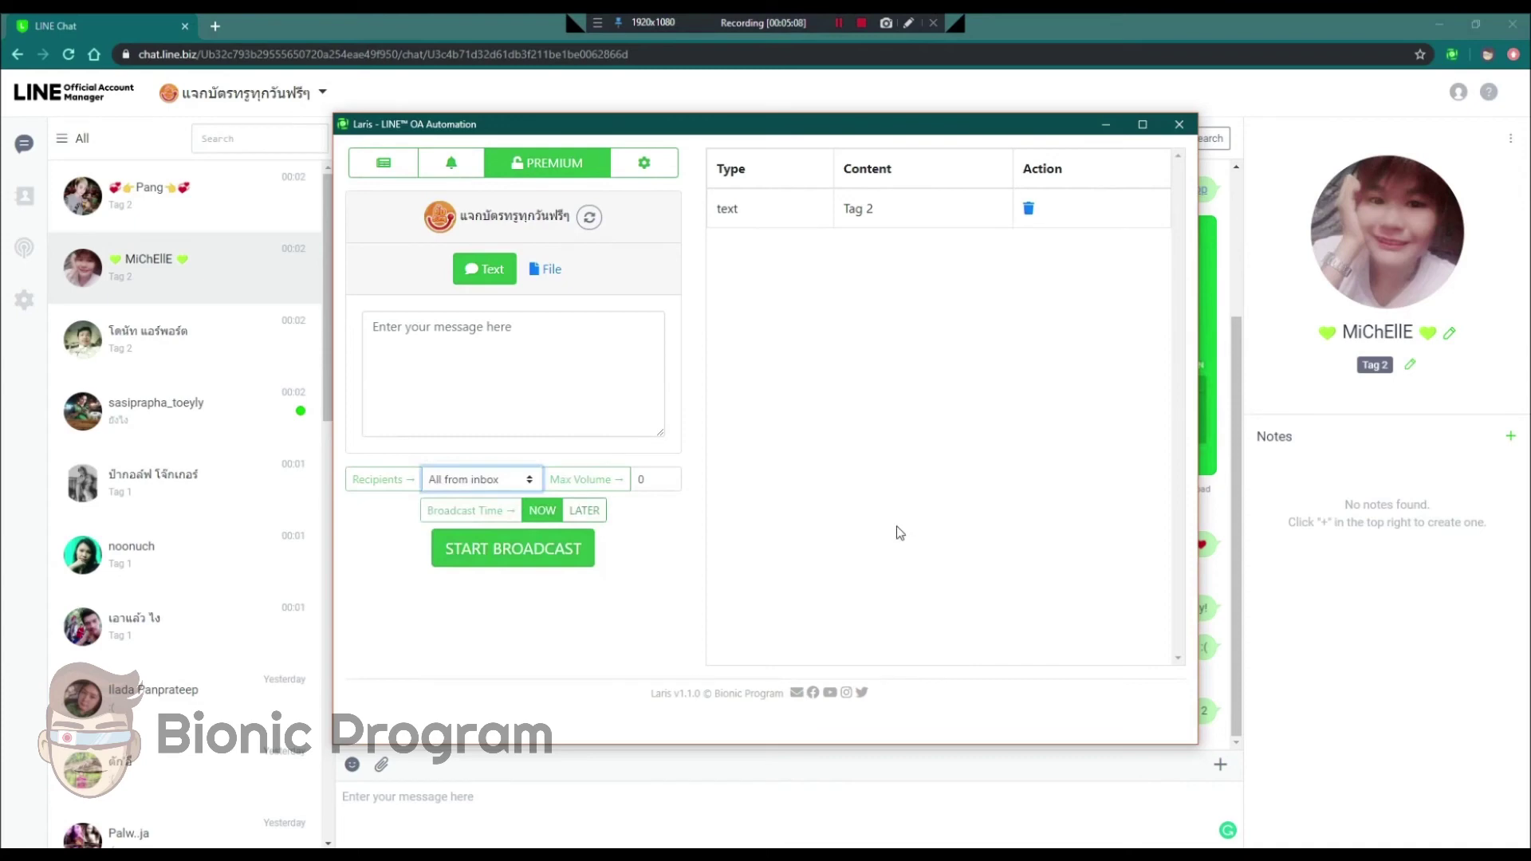
Step: Set the broadcast's maximum volume to 10 recipients
double_click(646, 482)
text(19)
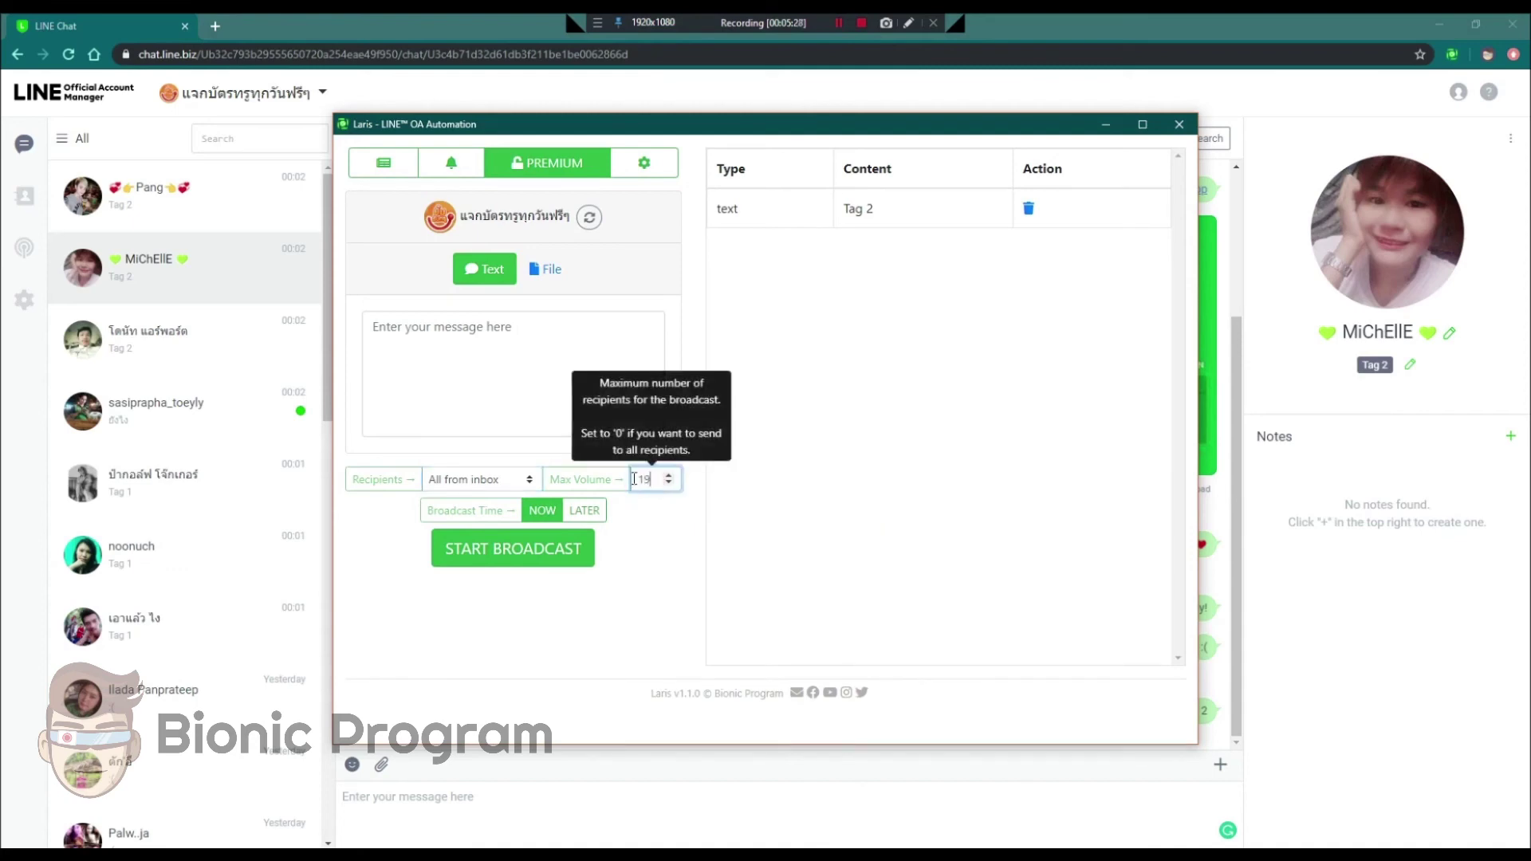
click(649, 478)
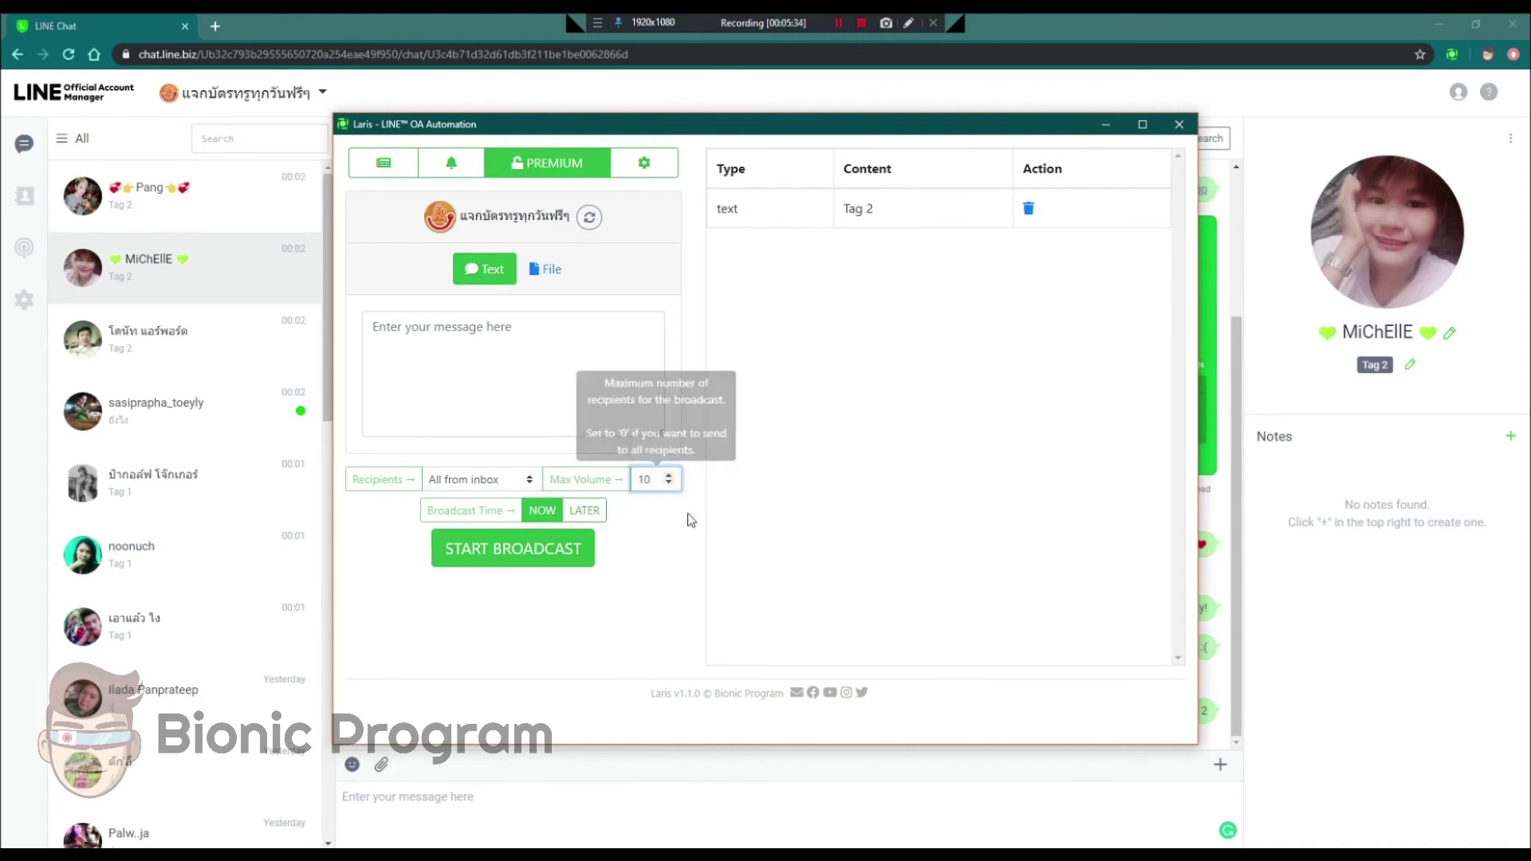
Step: Replace the Tag 2 broadcast content with a text message reading "10 followers" and start the broadcast
click(538, 354)
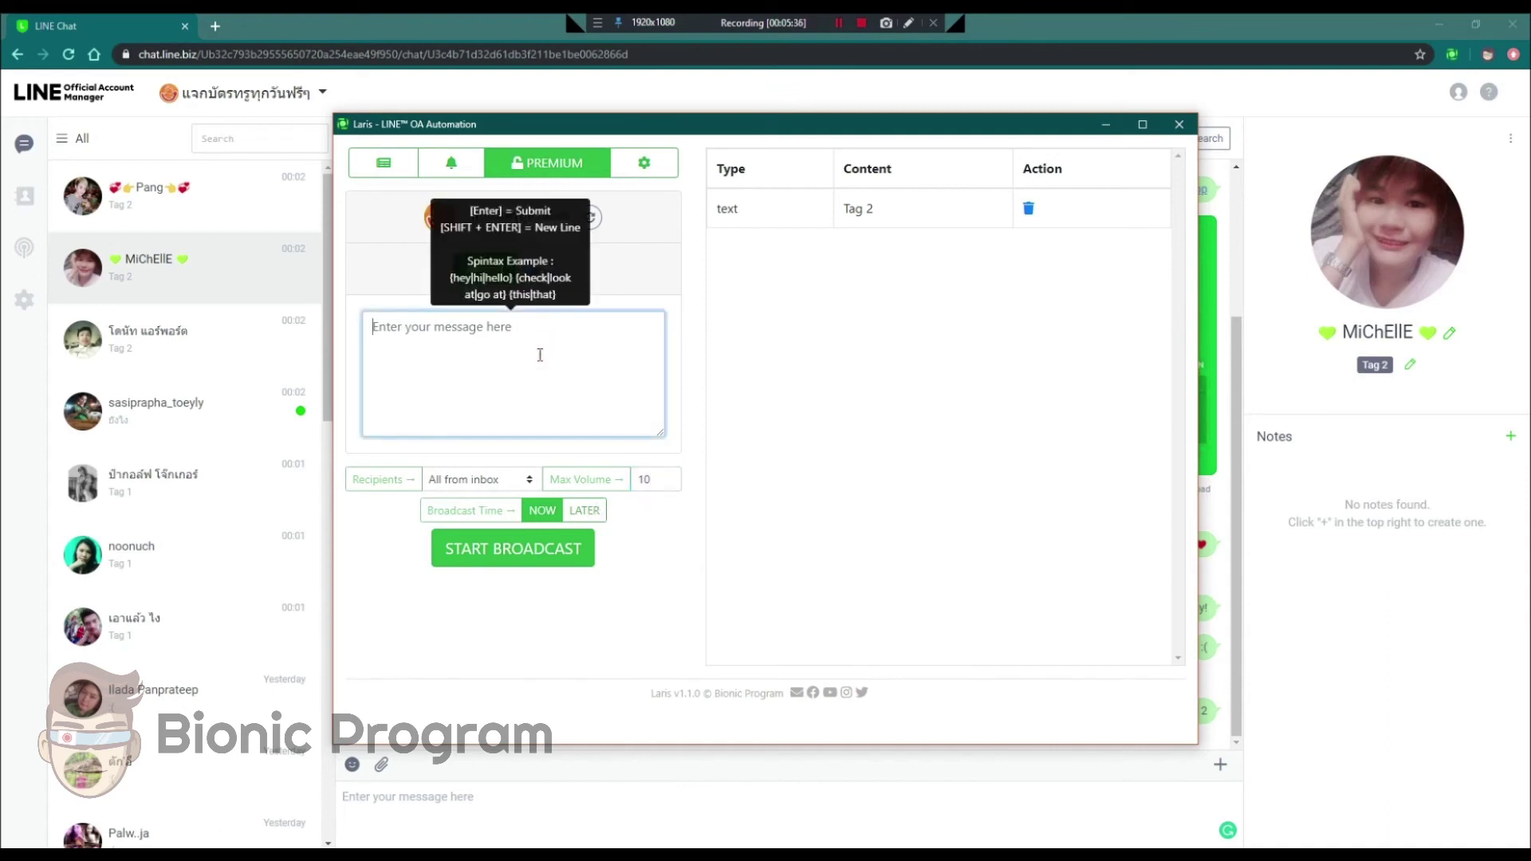
text(10 followers)
key(Return)
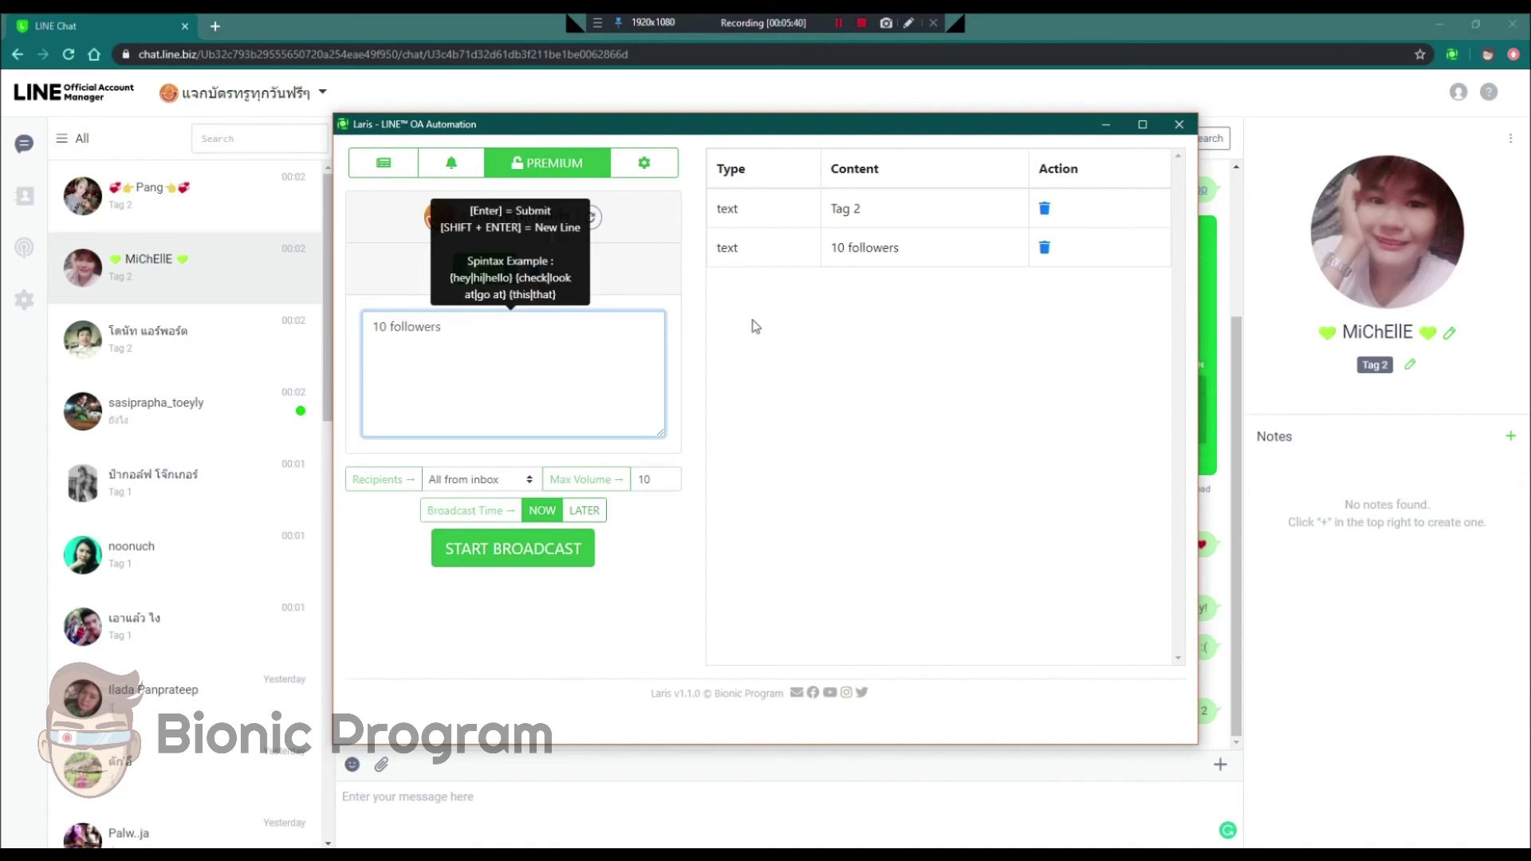
click(1044, 207)
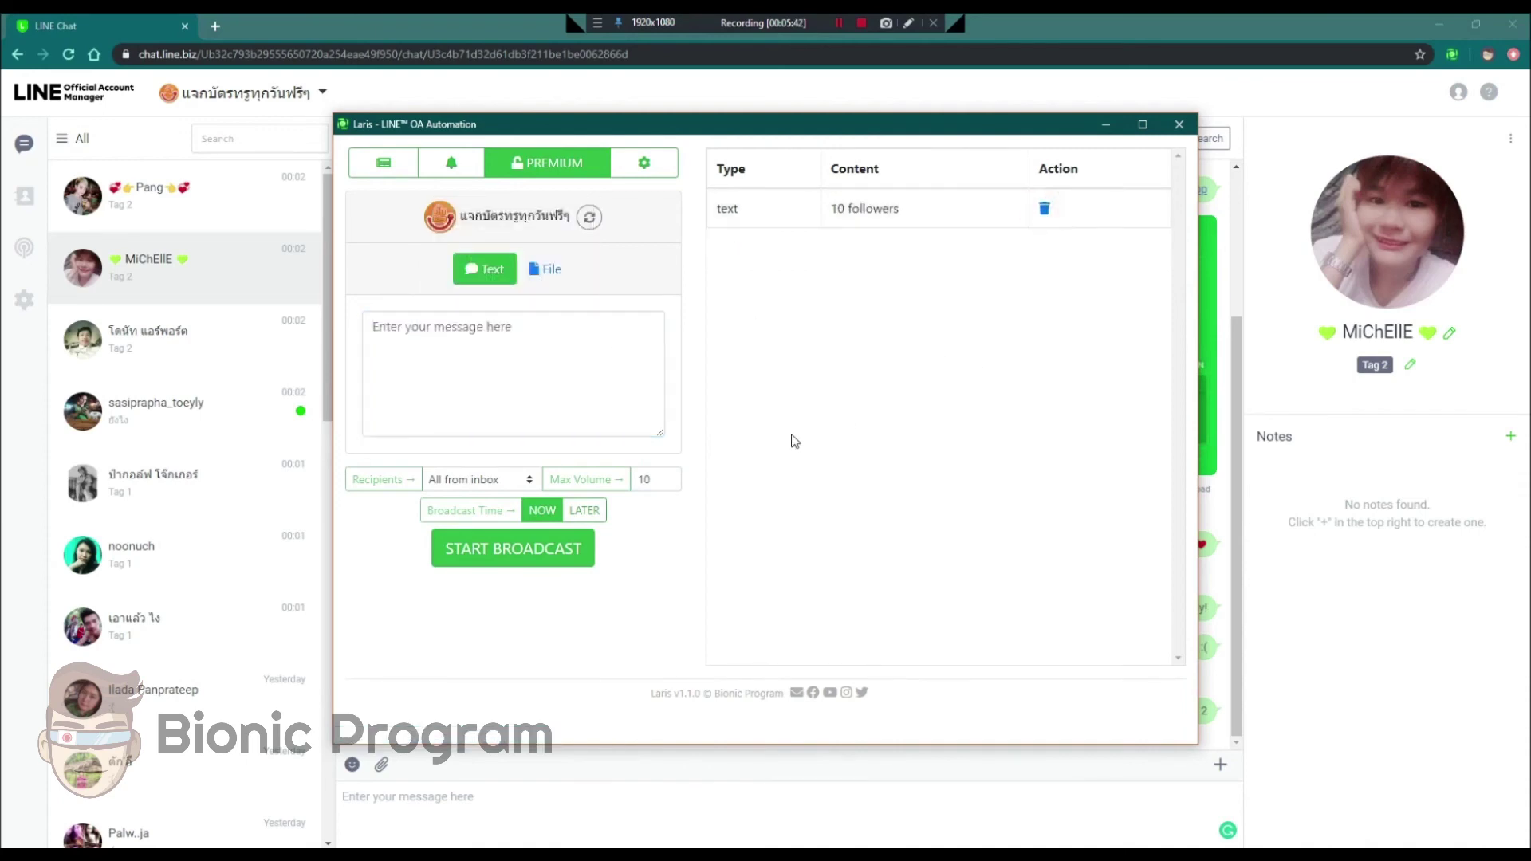
click(523, 549)
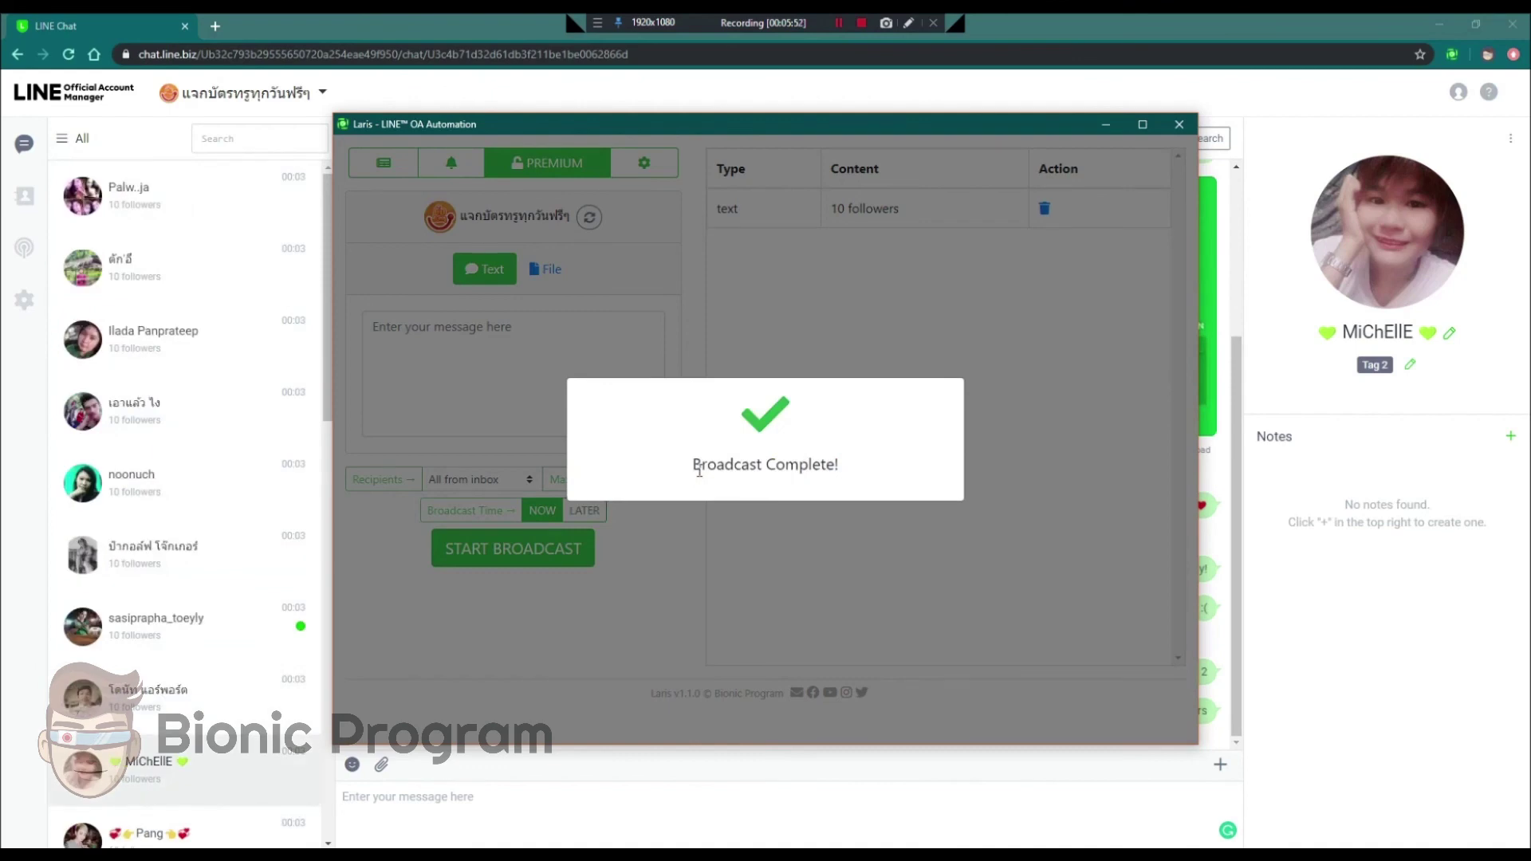
Step: Look through the LINE chat list for contacts that received the "10 followers" message and open the first chat
scroll(160, 459, down, 2)
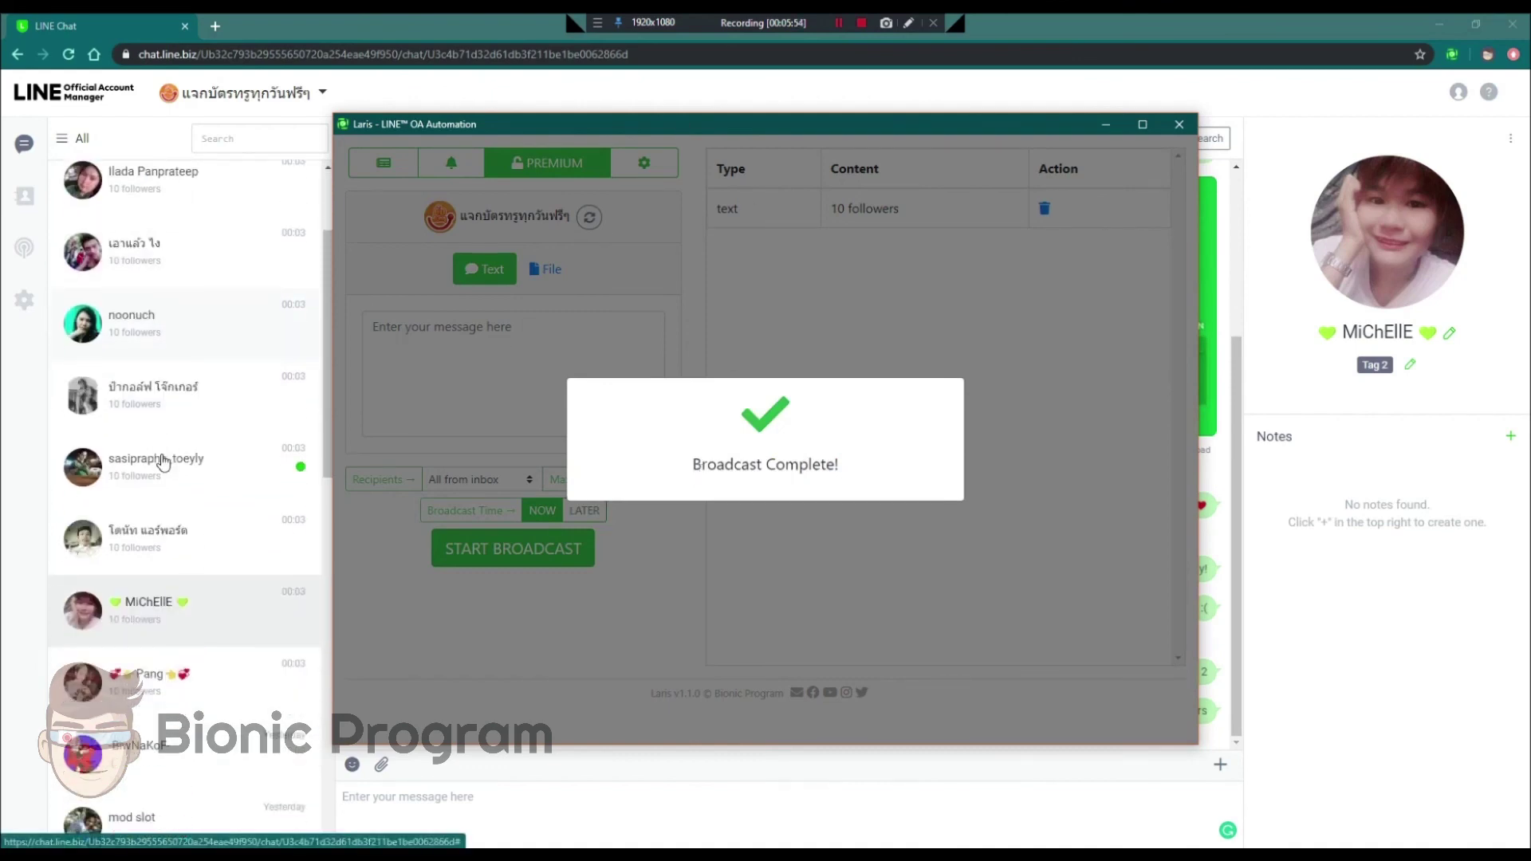
scroll(162, 461, up, 2)
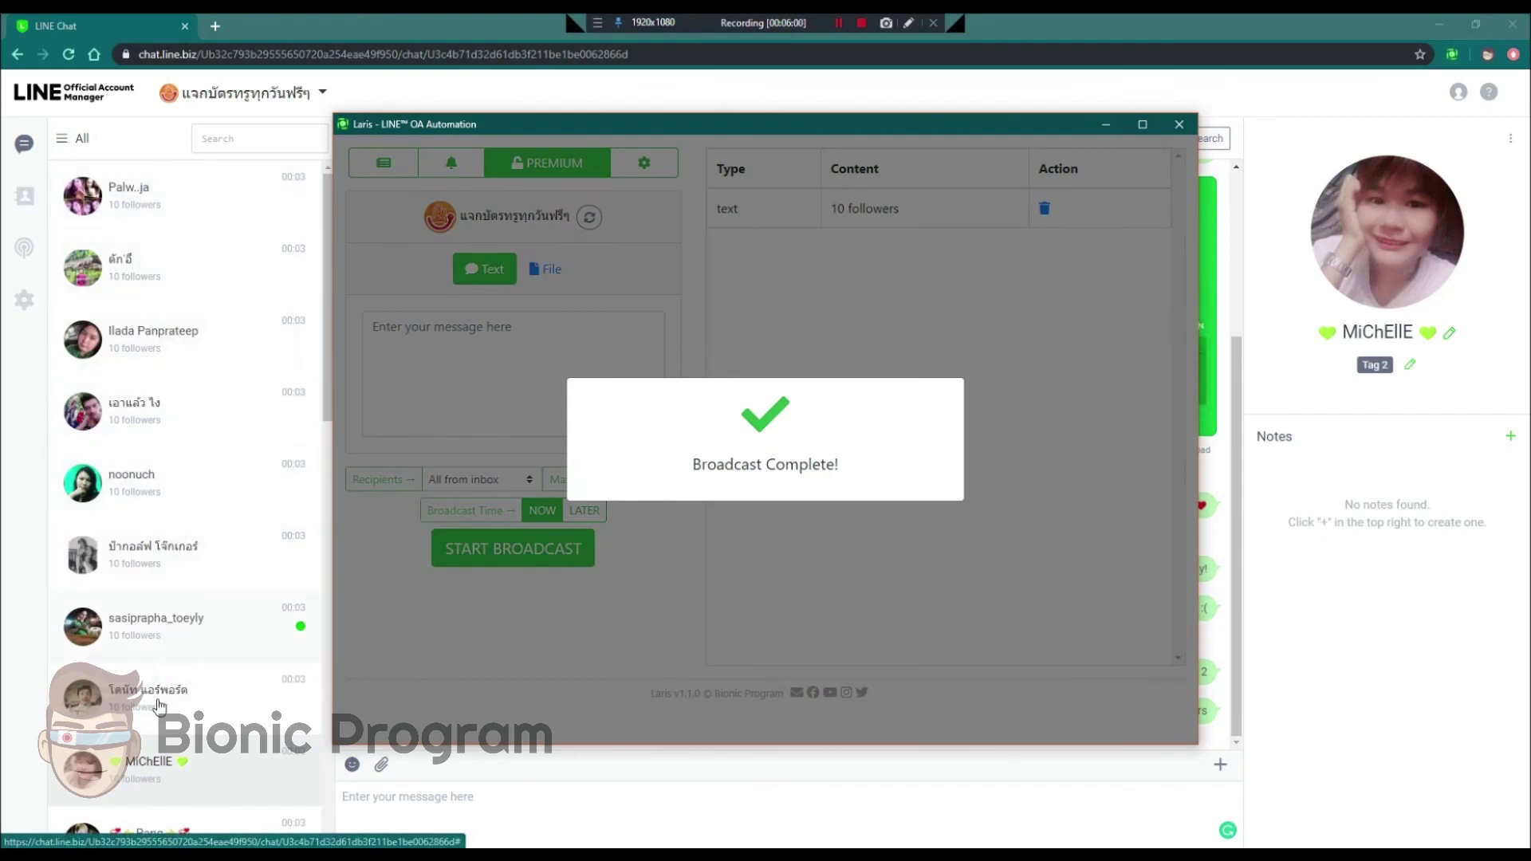
scroll(158, 785, down, 1)
scroll(185, 729, down, 1)
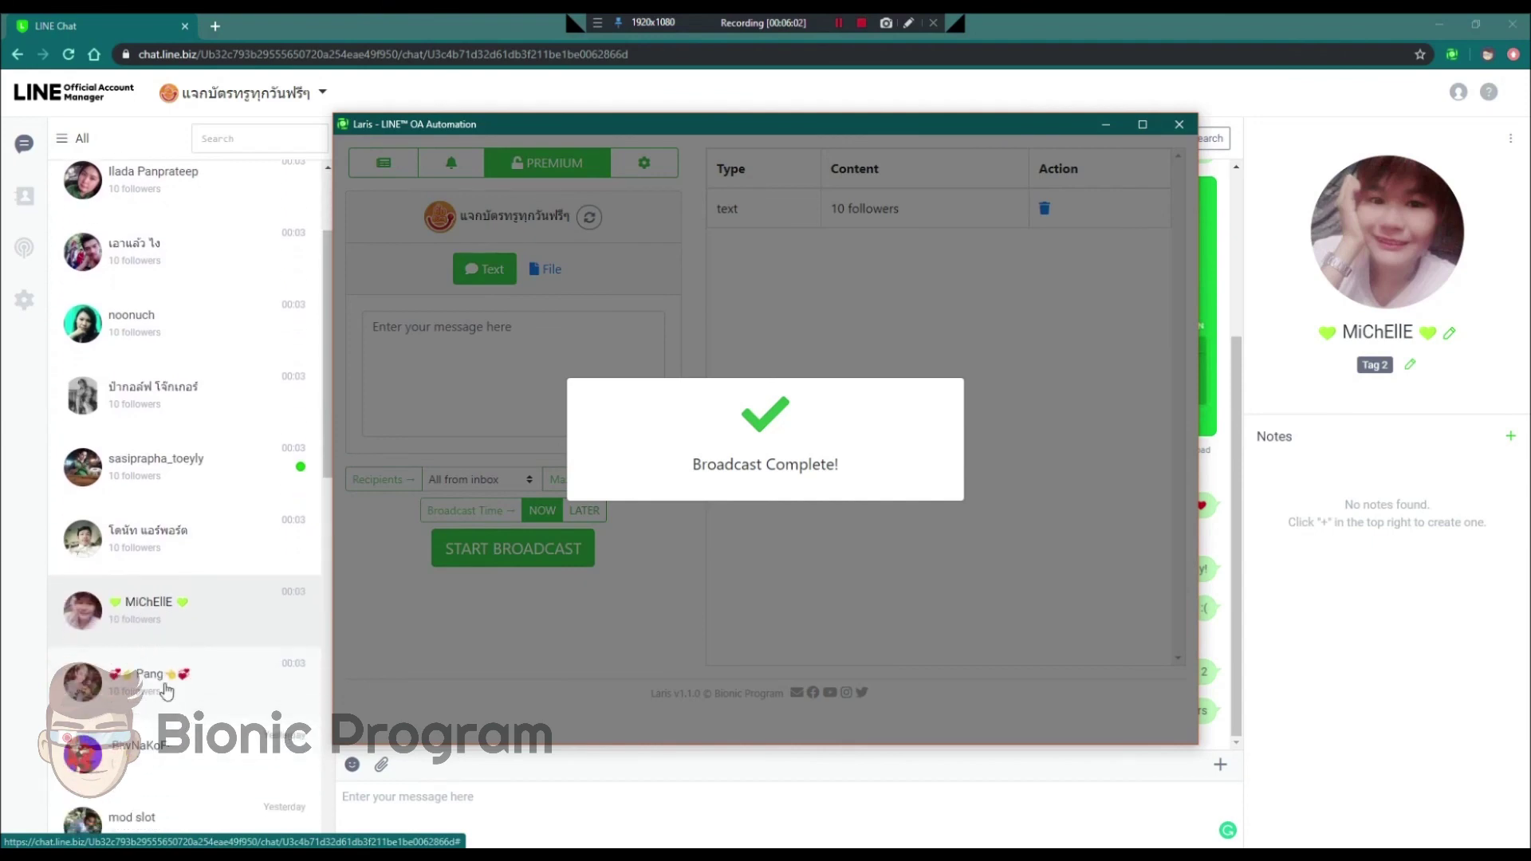
scroll(175, 685, up, 2)
click(163, 190)
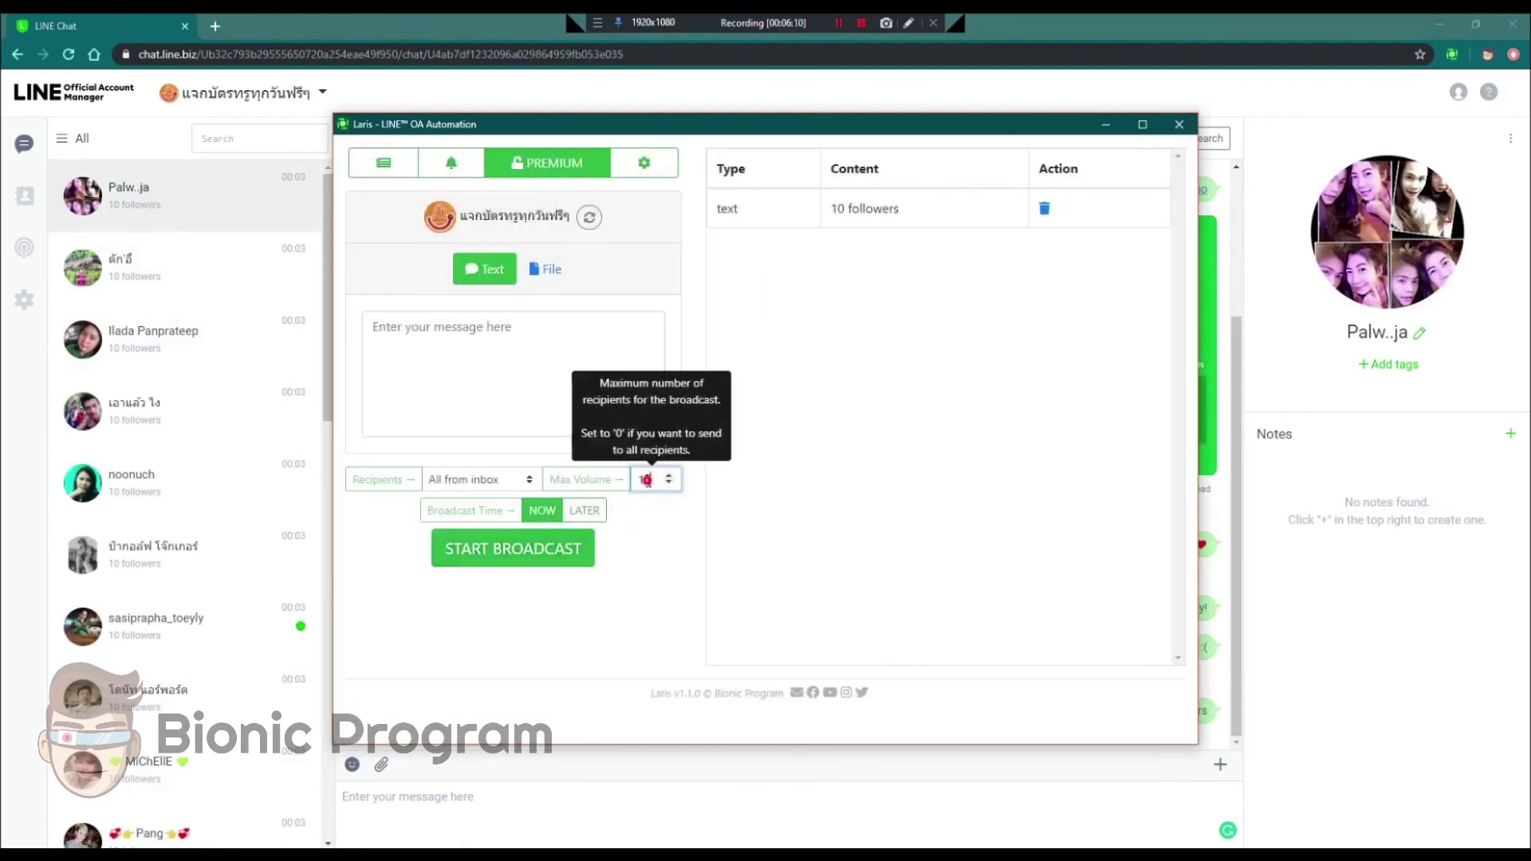
Step: Return to Laris and set the broadcast's maximum volume to 0 for sending to all recipients
click(642, 481)
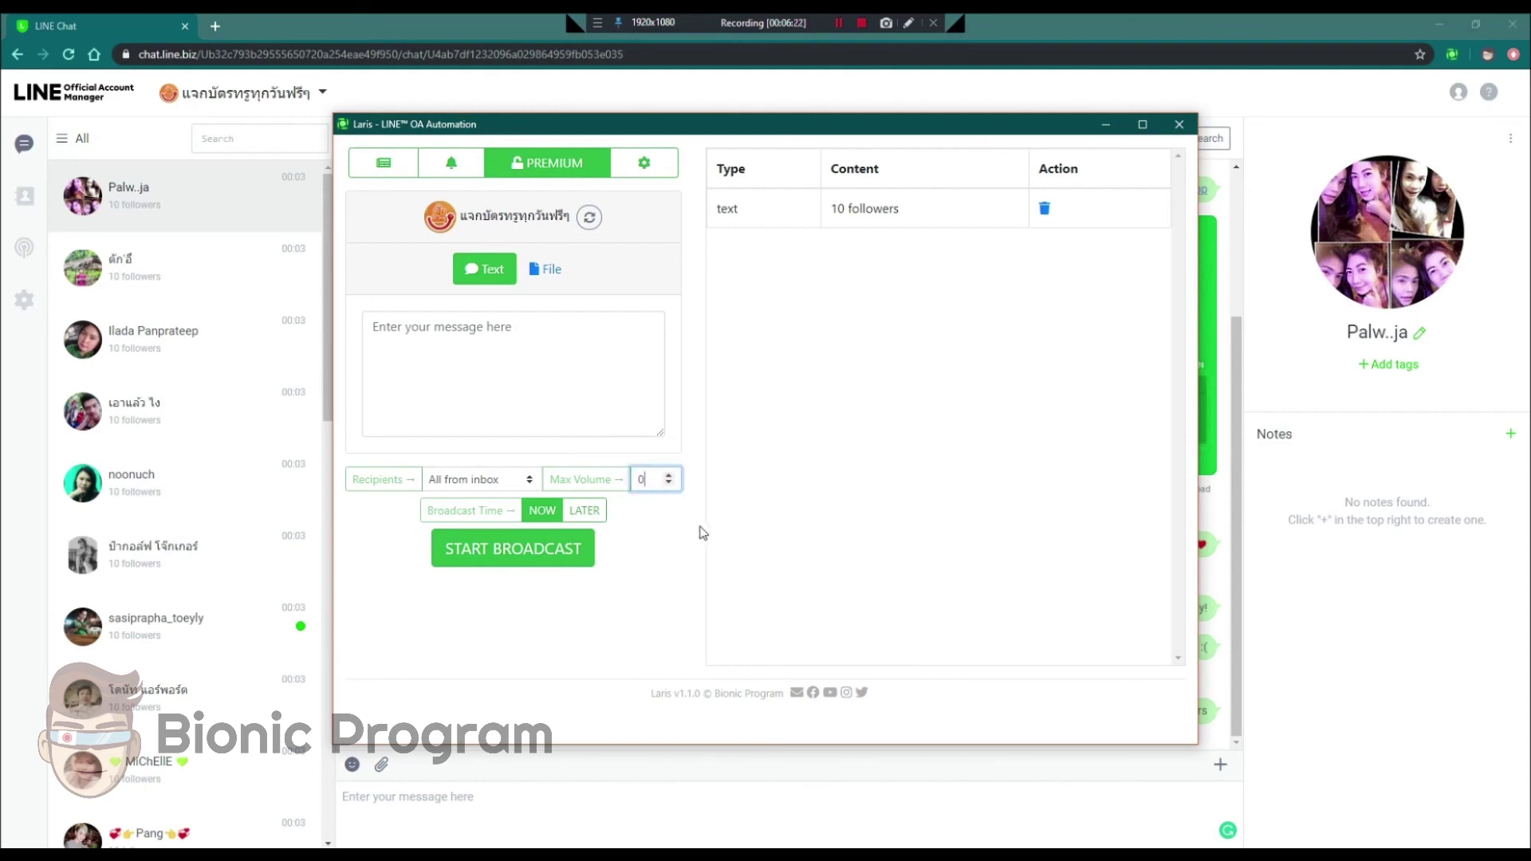
click(674, 518)
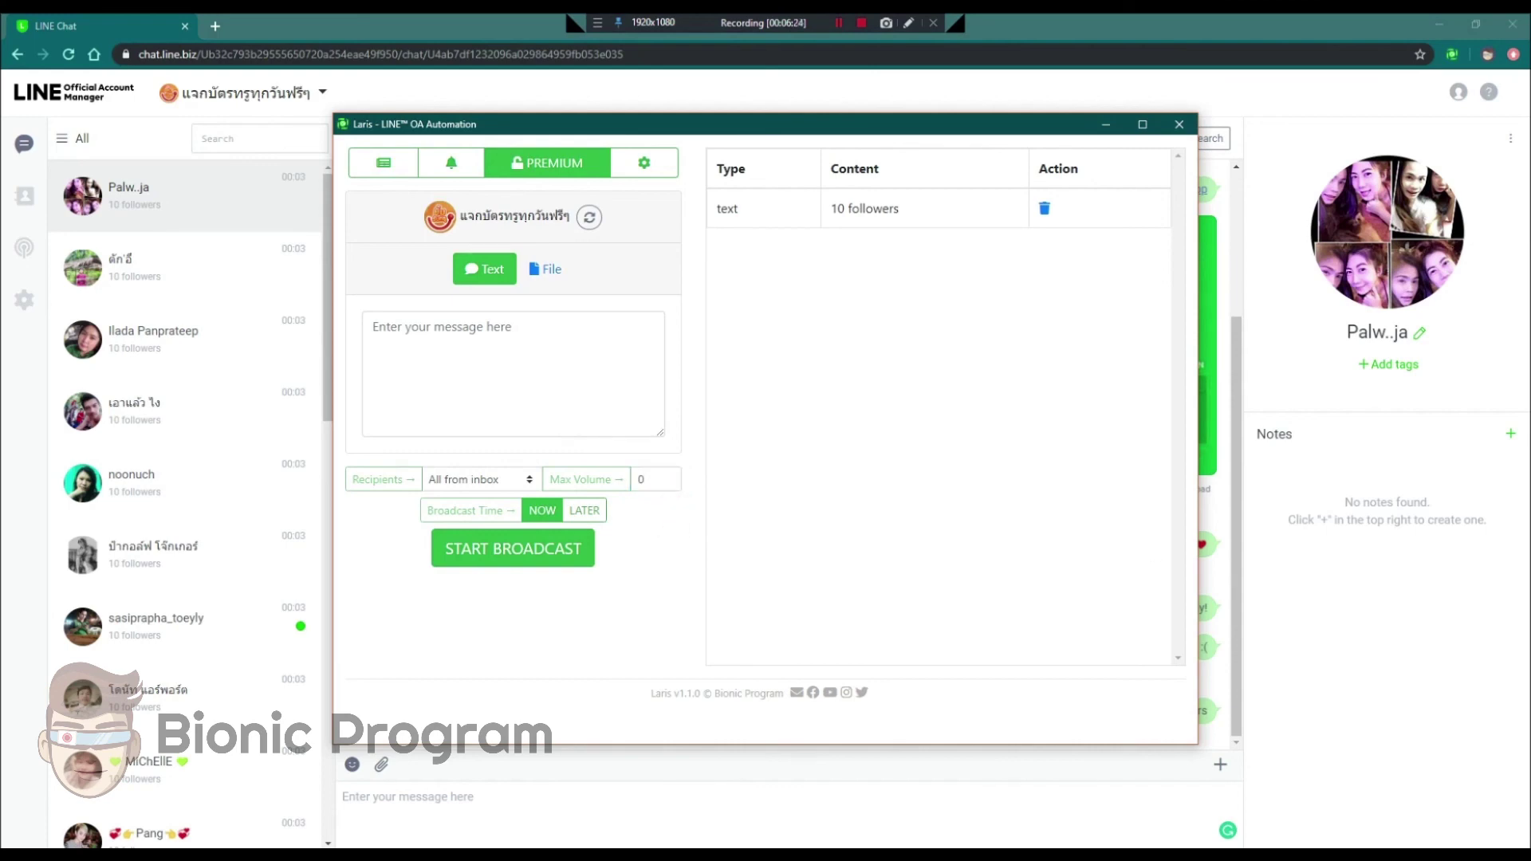